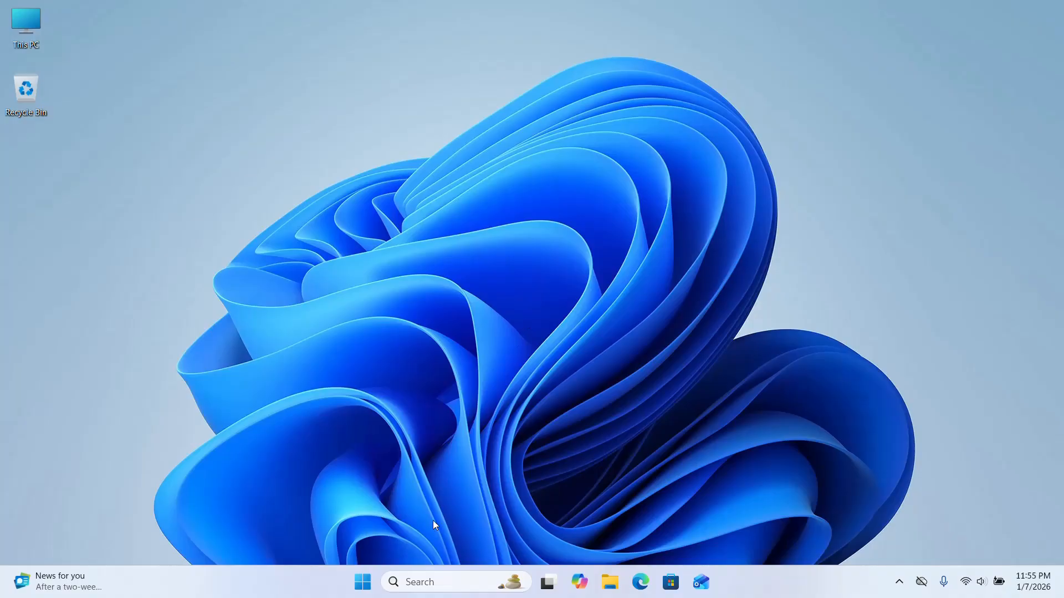
Open Google Chrome and search the web for "vscode"
left_click(437, 583)
type("g")
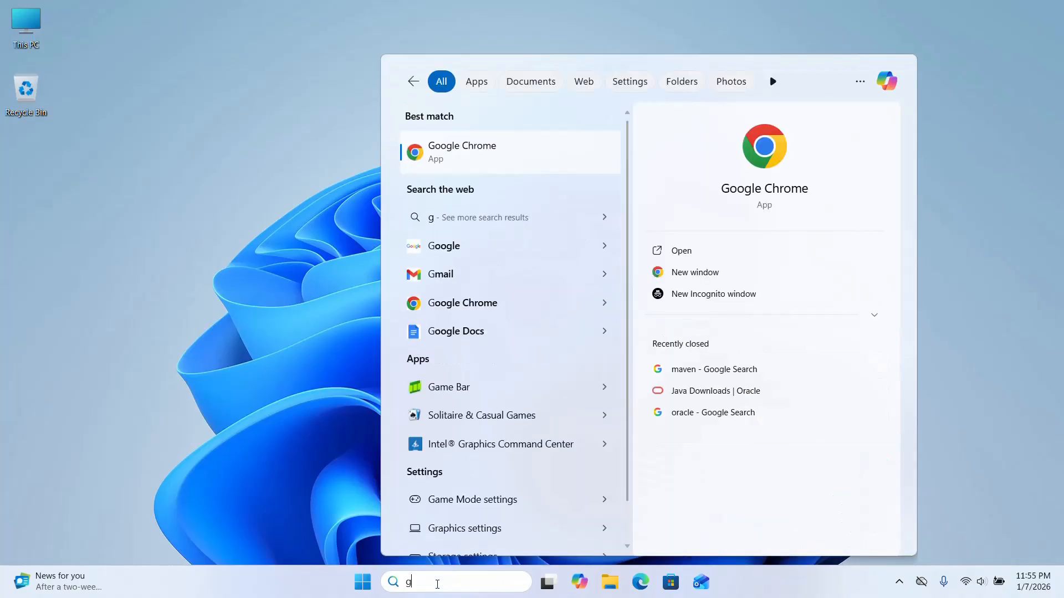
key("Return")
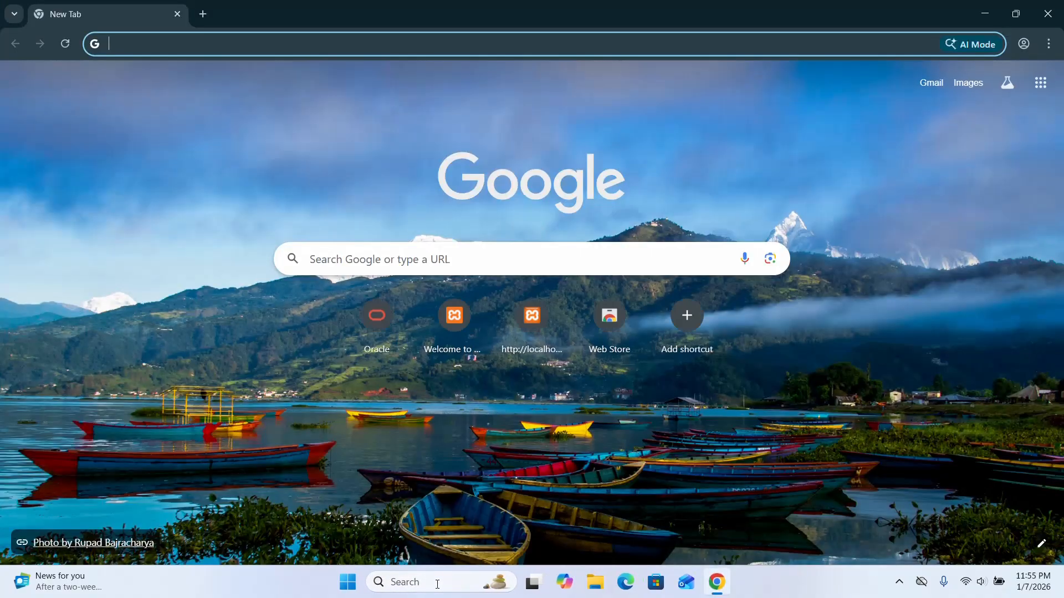
type("vscode")
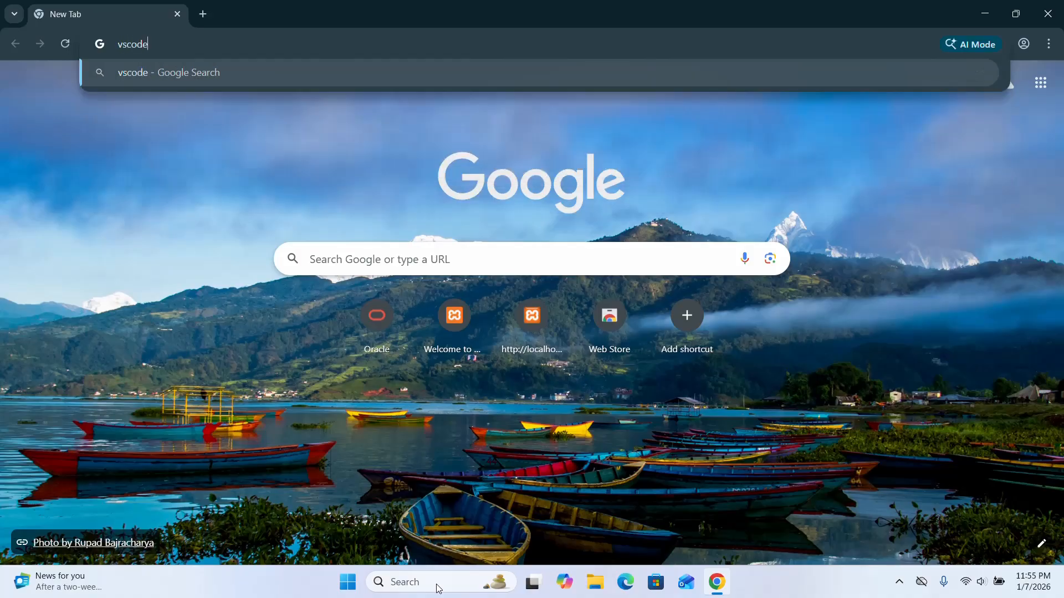
key("Return")
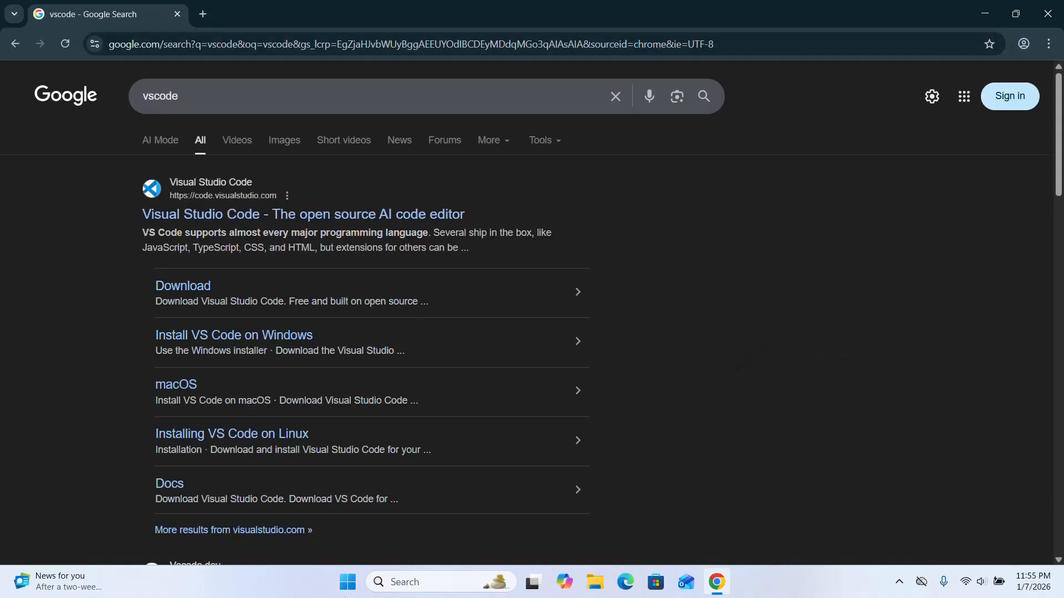
Download the x64 System Installer for Windows from the official Visual Studio Code website
left_click(216, 208)
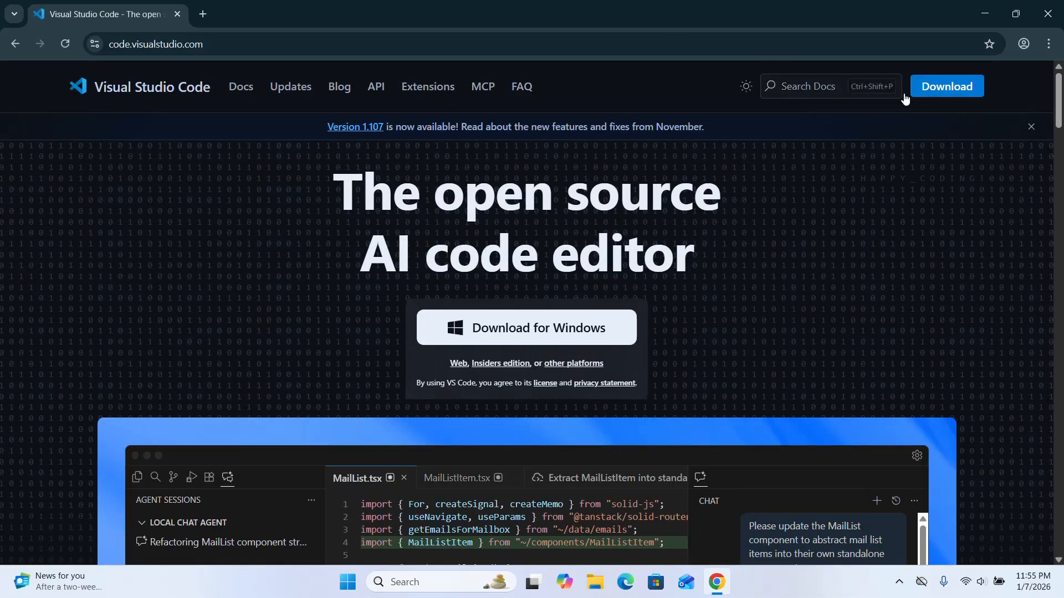
left_click(942, 90)
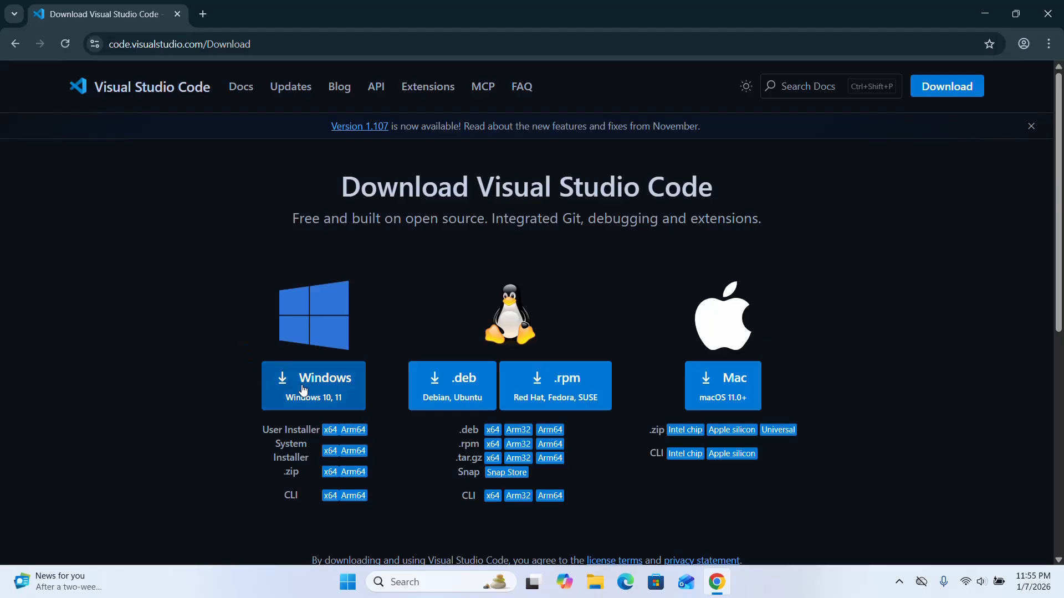
left_click(329, 452)
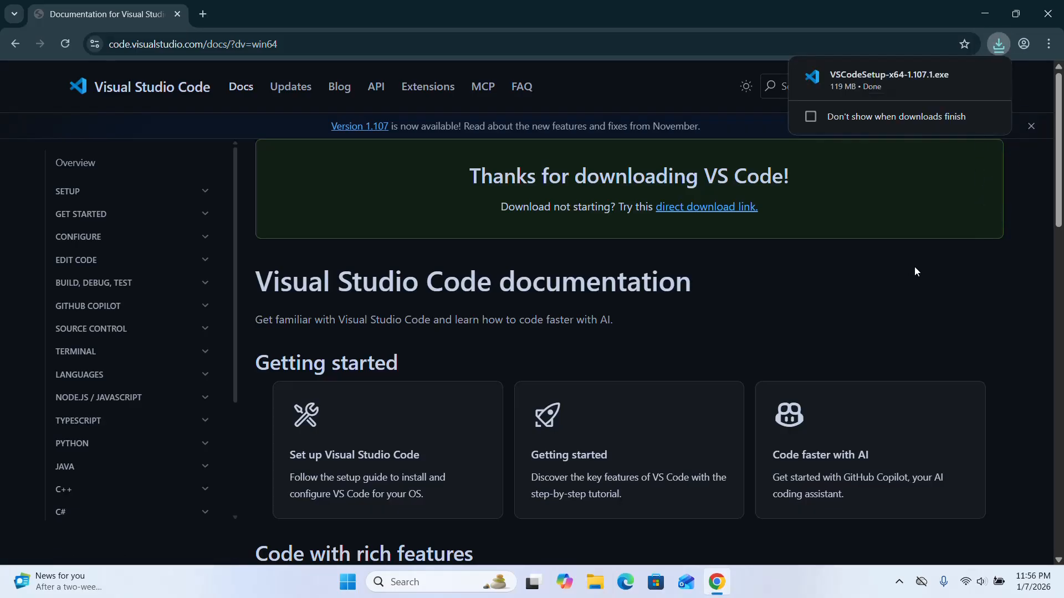
Run VSCodeSetup-x64-1.107.1 from the Downloads folder, minimize the open windows and allow the installer to make changes to the device
left_click(1000, 47)
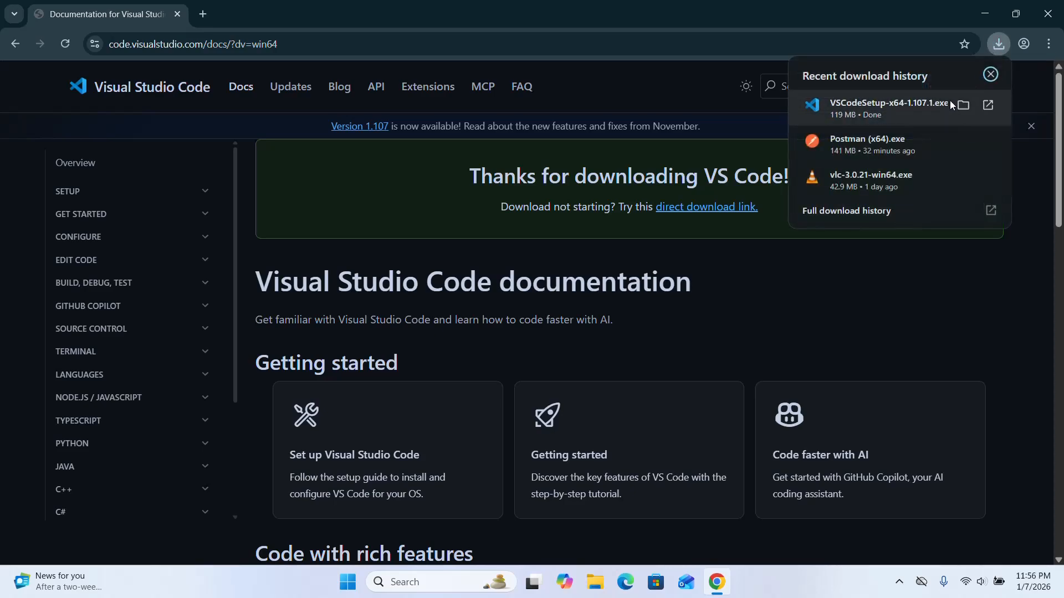
left_click(964, 105)
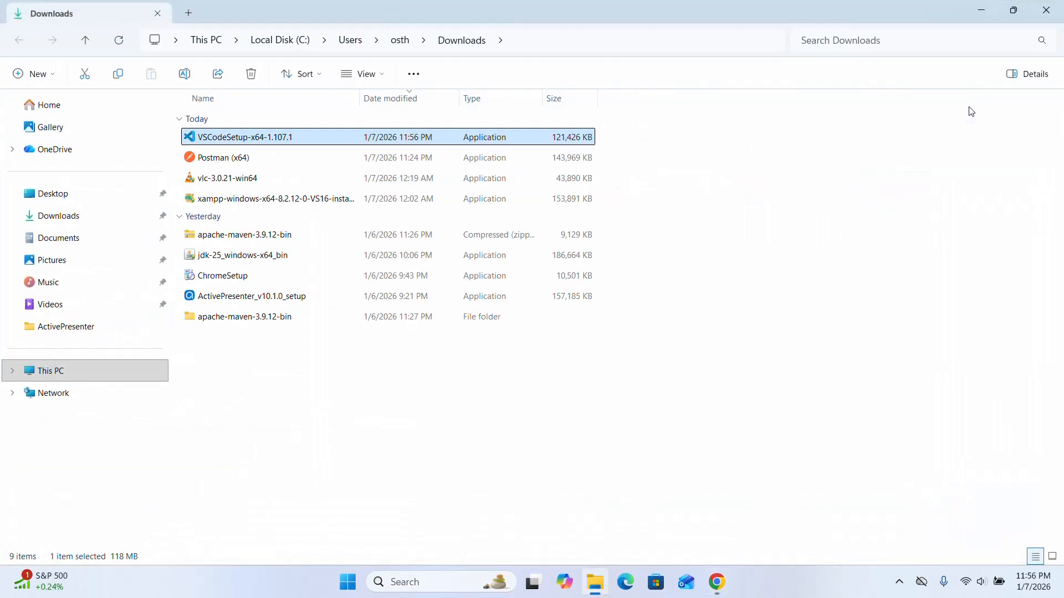
double_click(357, 145)
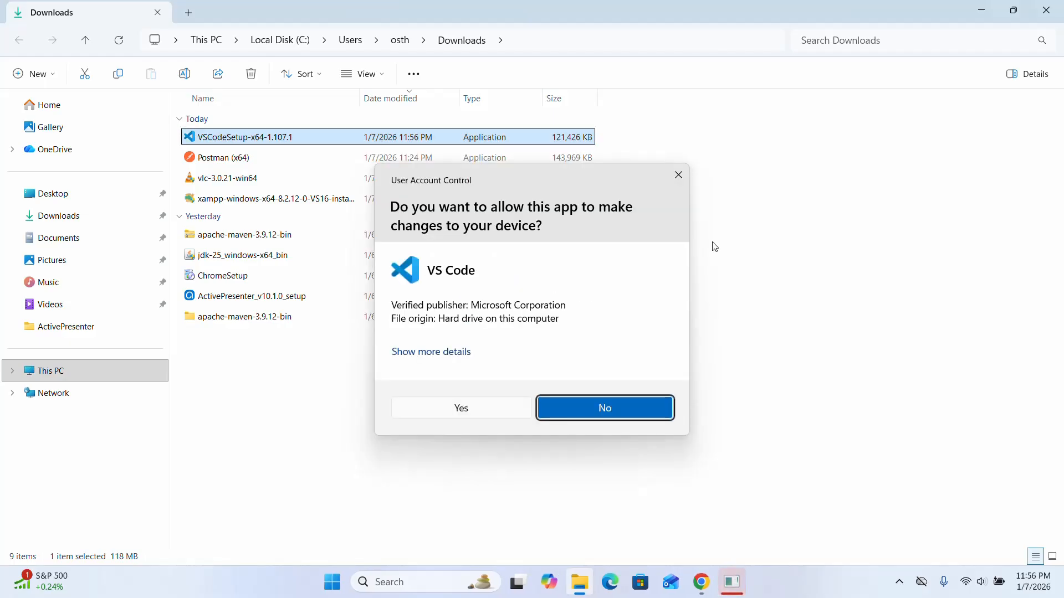
left_click(986, 8)
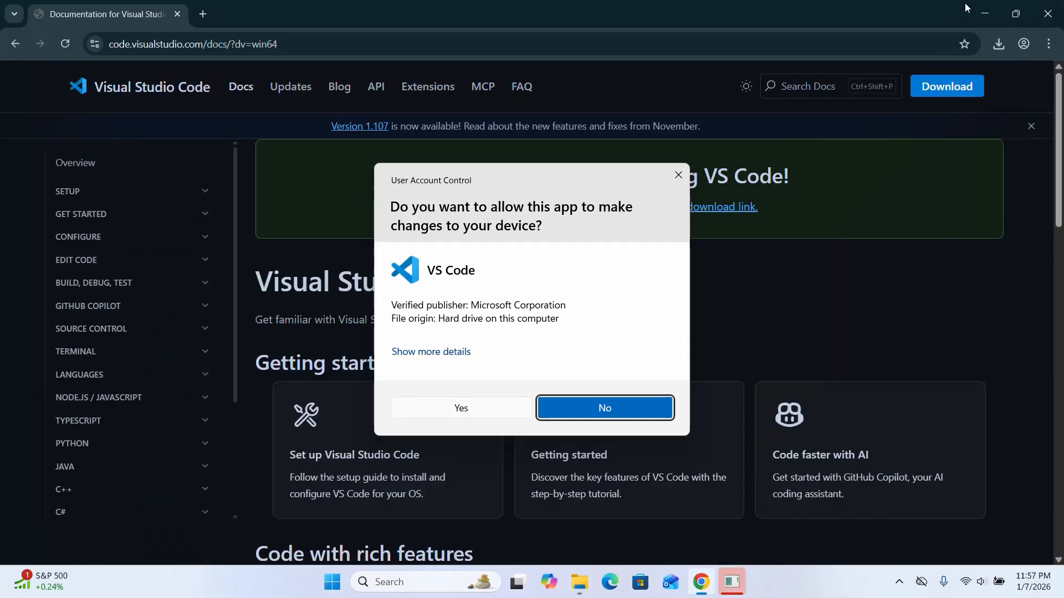
left_click(978, 14)
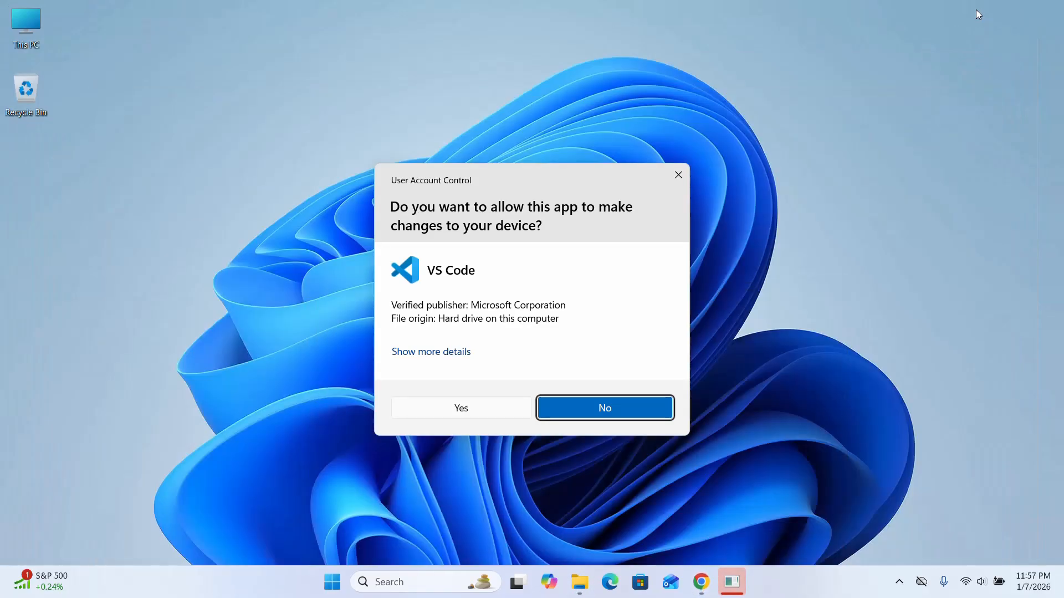
left_click(433, 410)
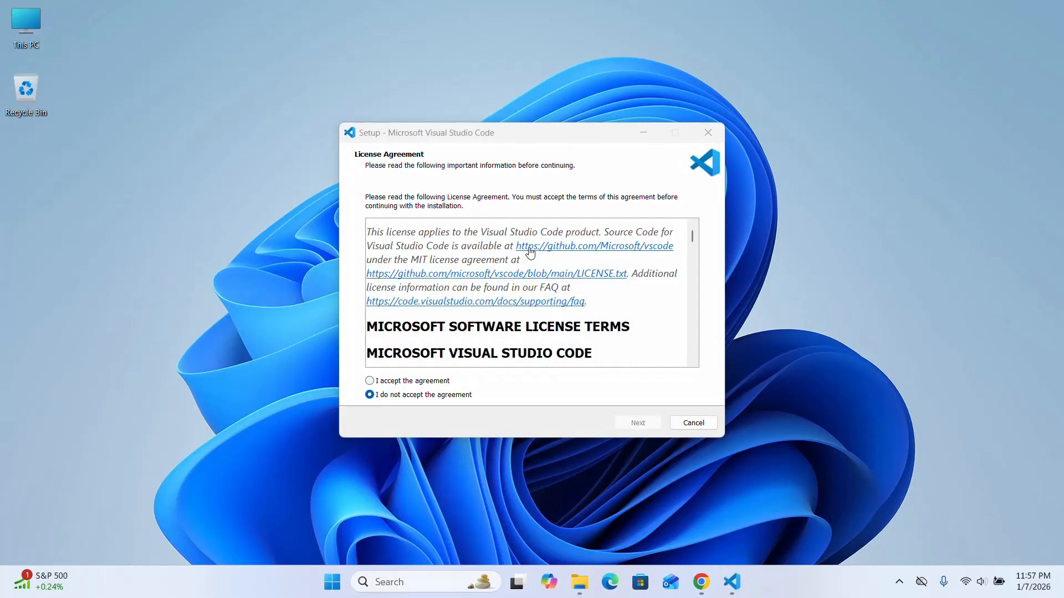
Accept the license agreement and keep the default destination and Start Menu folders in the setup wizard
left_click(408, 381)
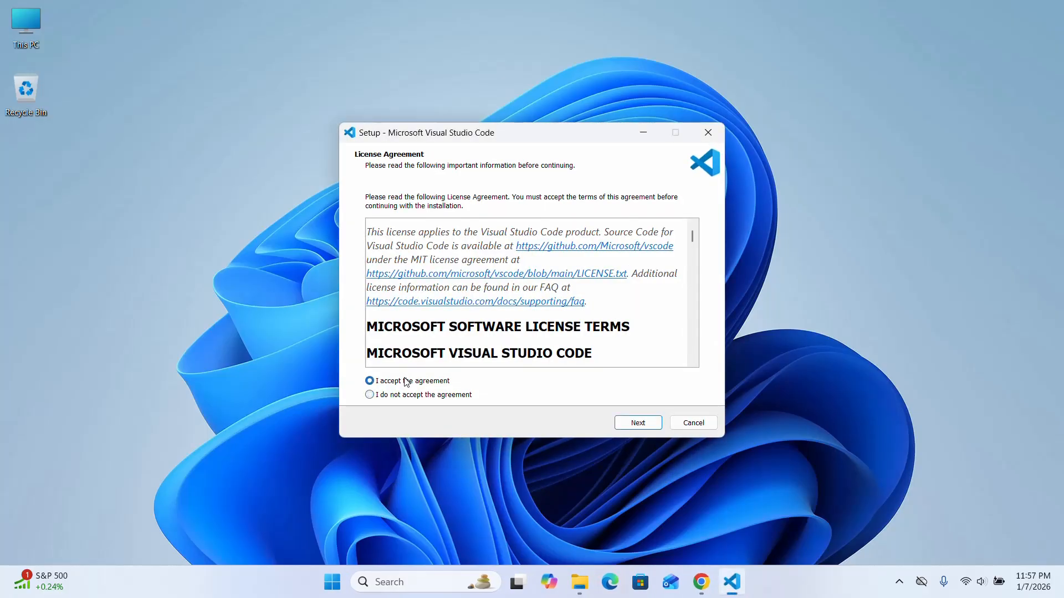
left_click(639, 423)
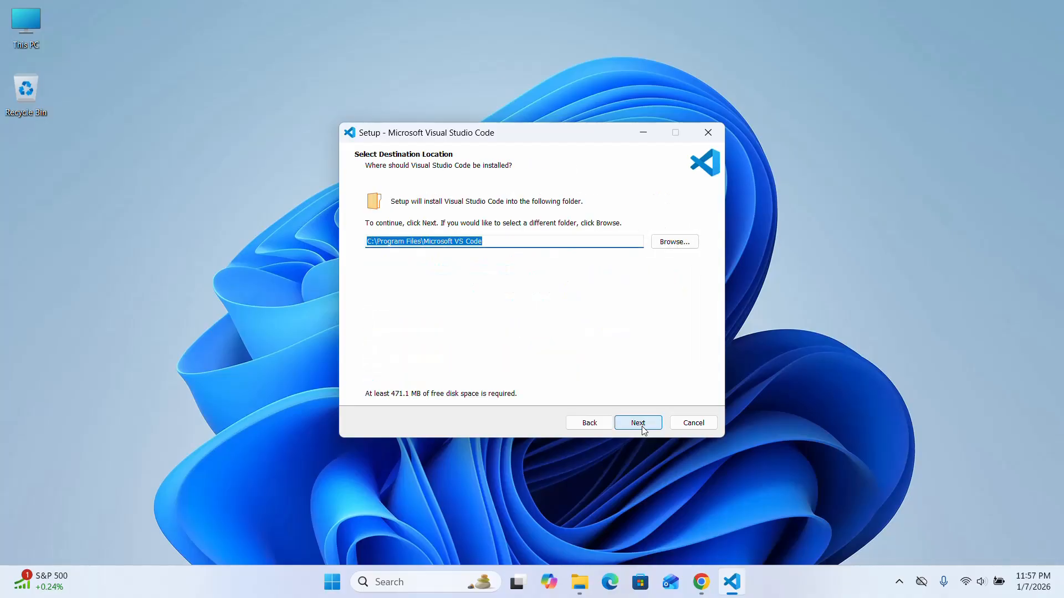
left_click(644, 428)
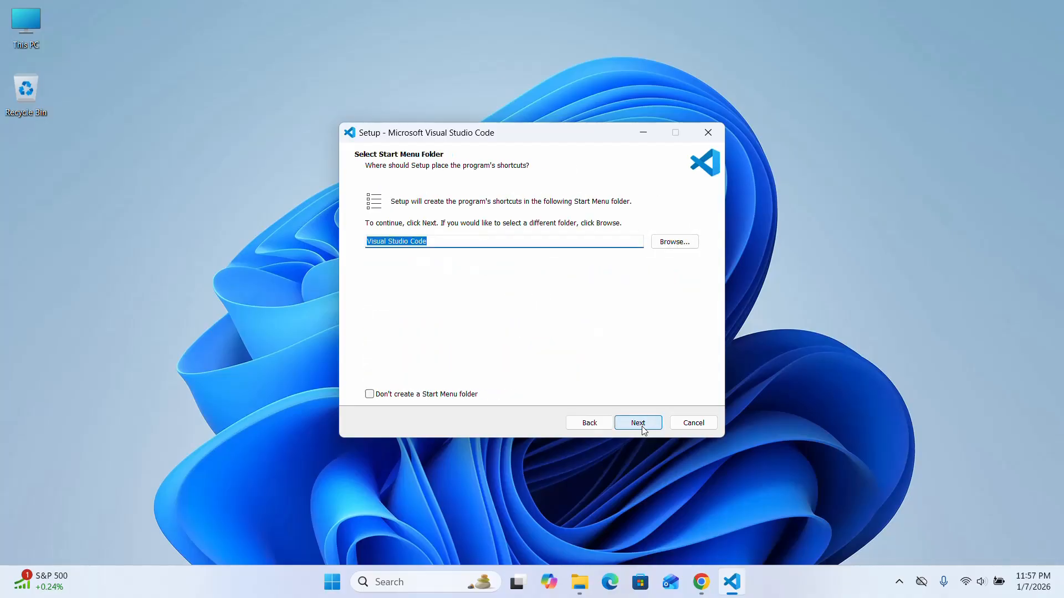
left_click(642, 427)
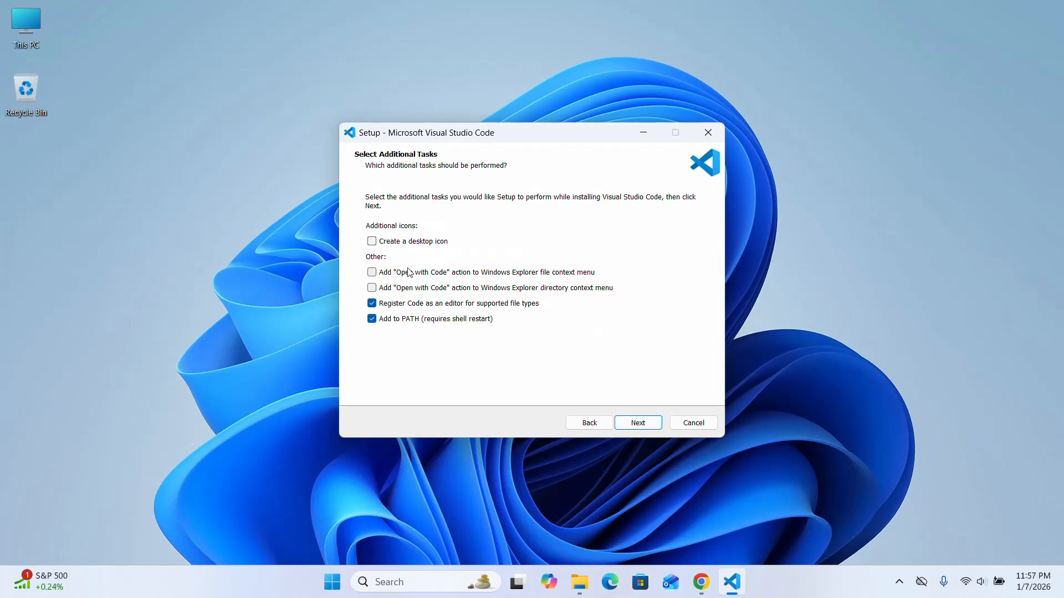
Install Visual Studio Code with the additional desktop icon and finish the setup with the option to launch it
left_click(372, 244)
left_click(636, 422)
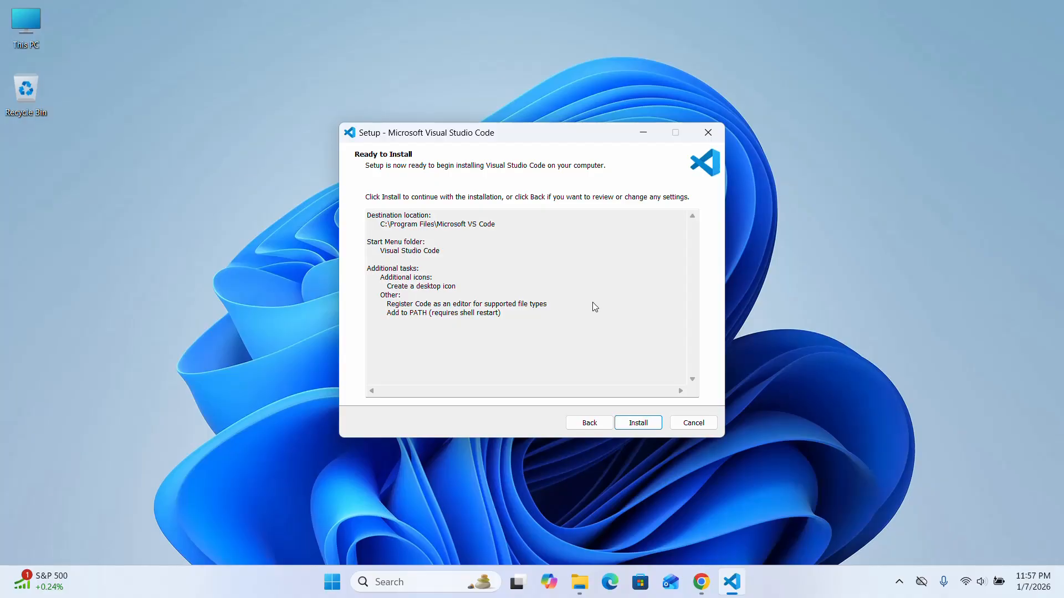
left_click(642, 425)
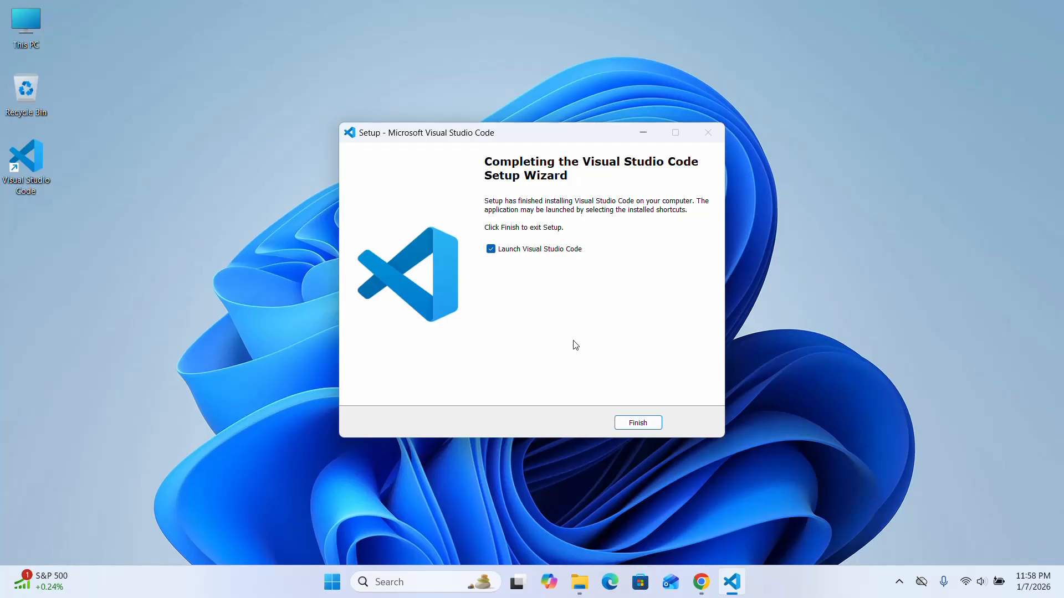
left_click(640, 425)
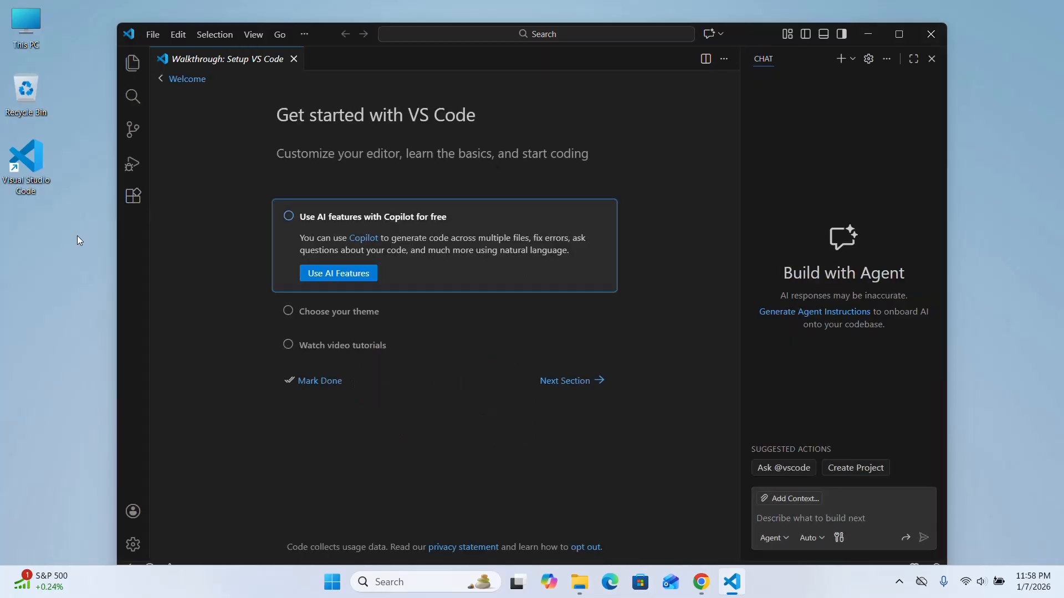
left_click_drag(60, 209, 1, 158)
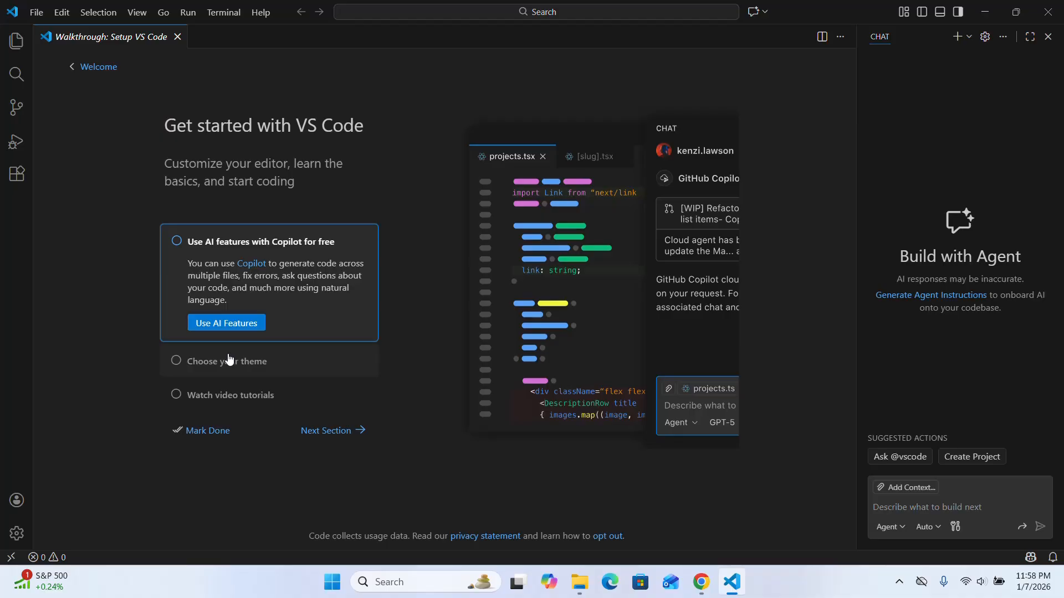
Choose Dracula Theme from the marketplace color themes and install the Dracula Theme Official extension, trusting its publisher
left_click(204, 368)
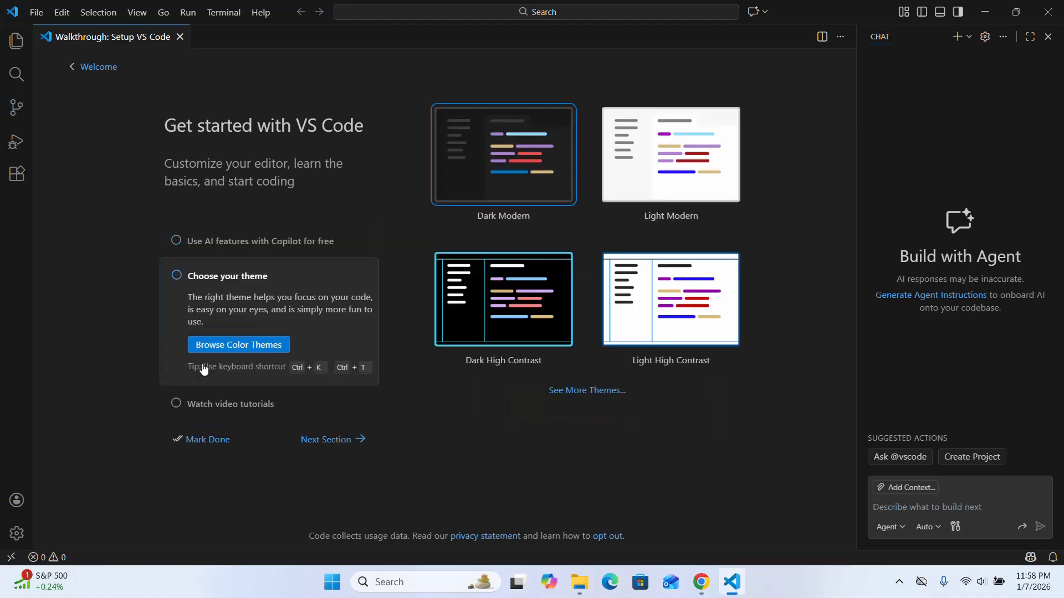
left_click(239, 346)
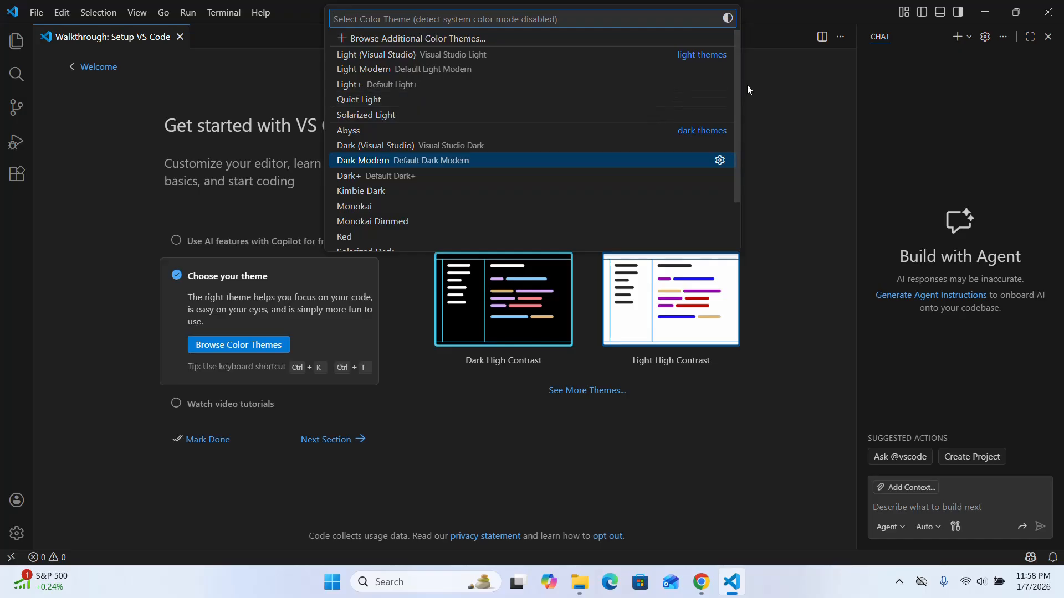
scroll(721, 176, "down", 2)
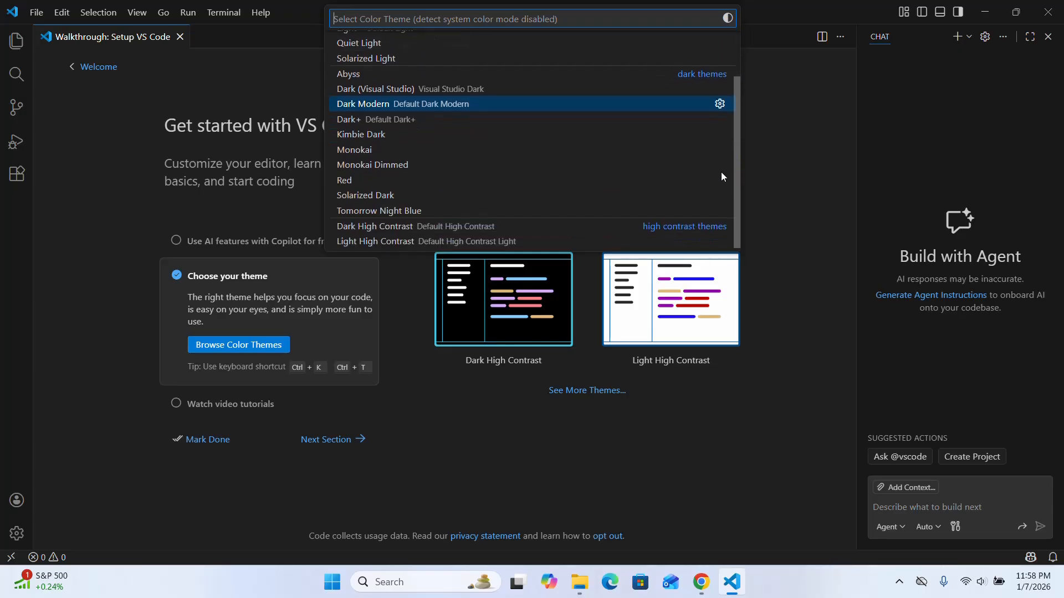
scroll(721, 172, "up", 2)
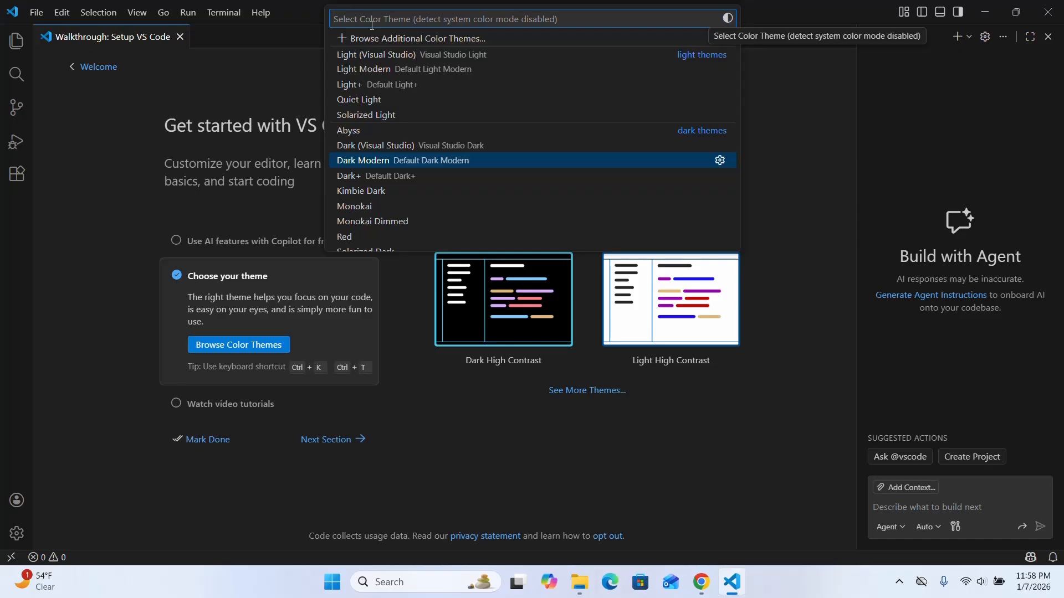
left_click(408, 38)
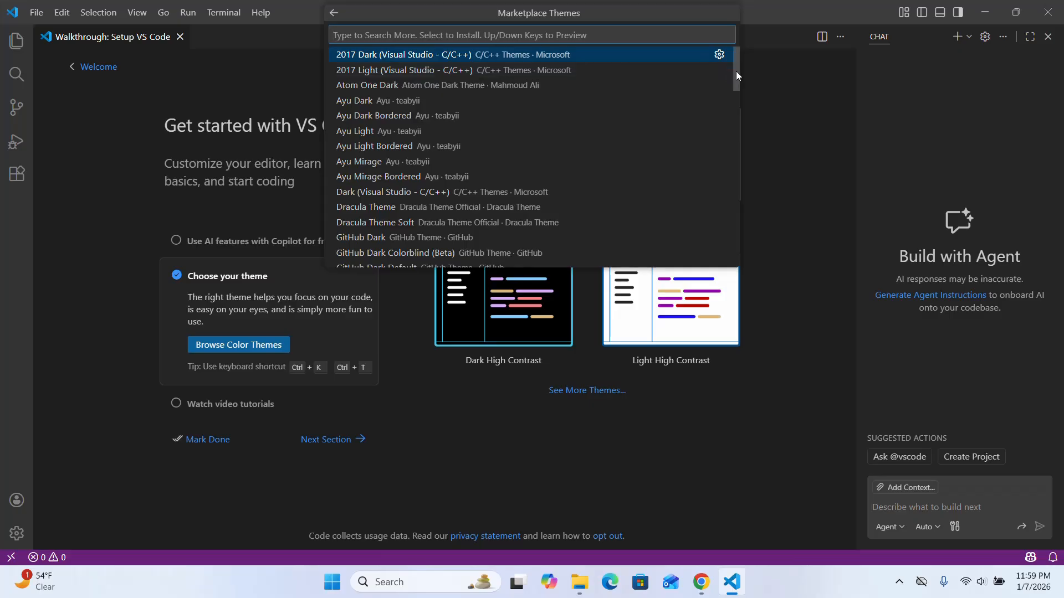
left_click_drag(735, 71, 736, 101)
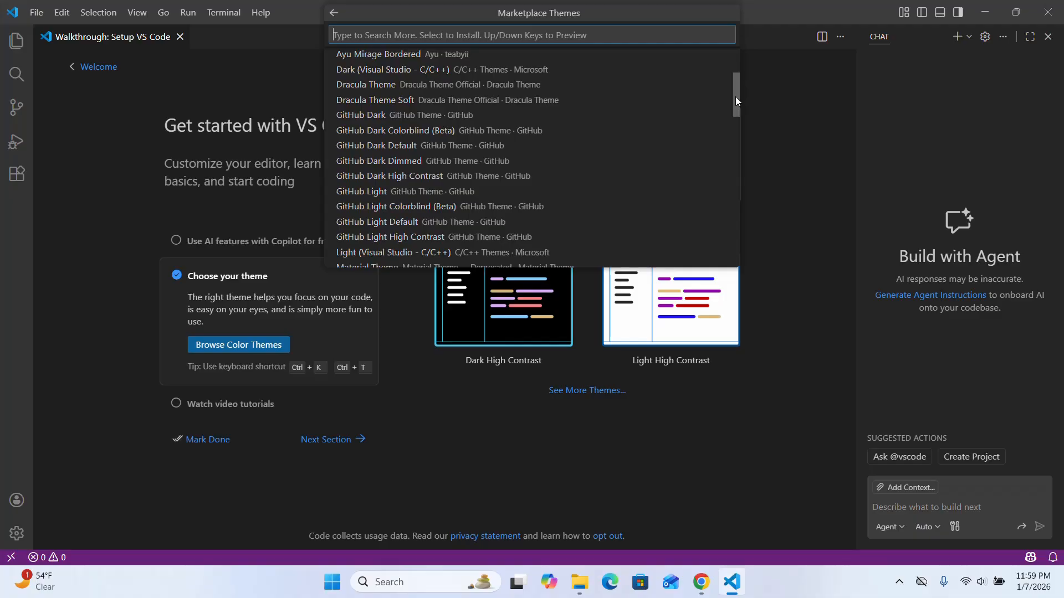
left_click(372, 85)
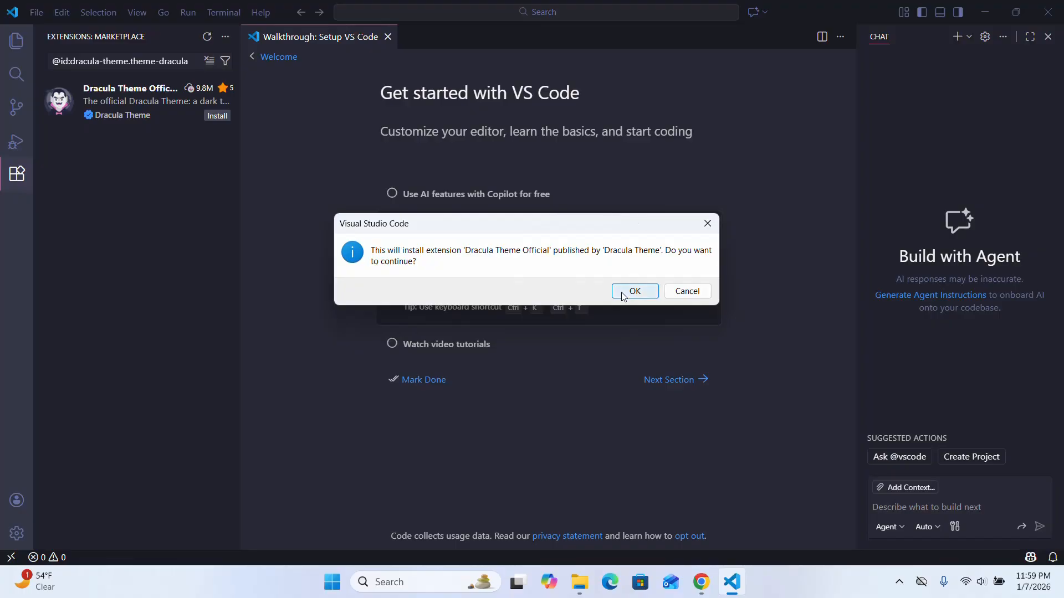
left_click(623, 295)
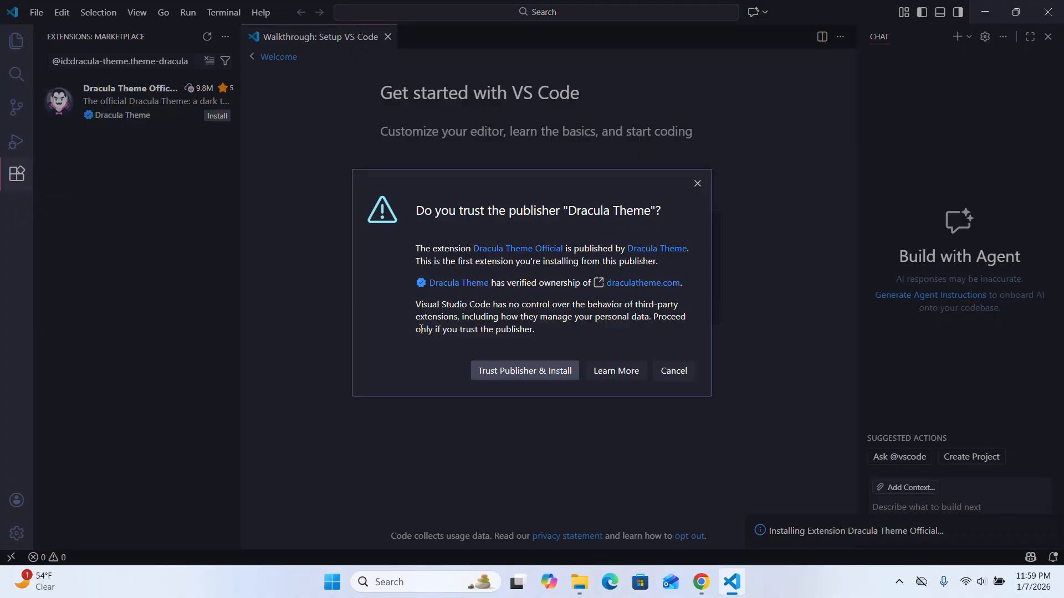
left_click(544, 375)
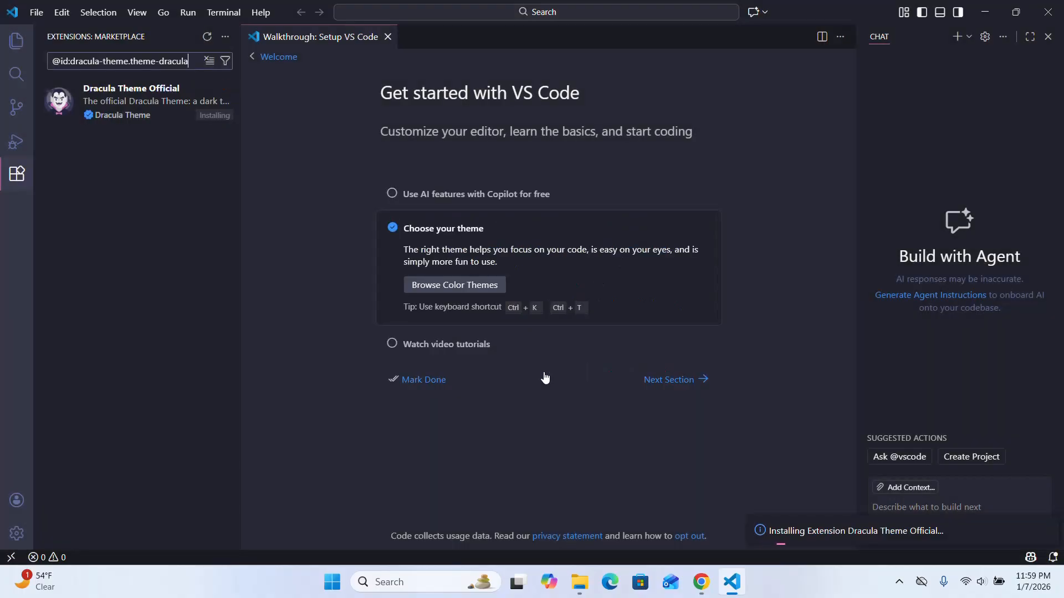
Mark the setup walkthrough as done, close its welcome page and show the file Explorer
left_click(420, 382)
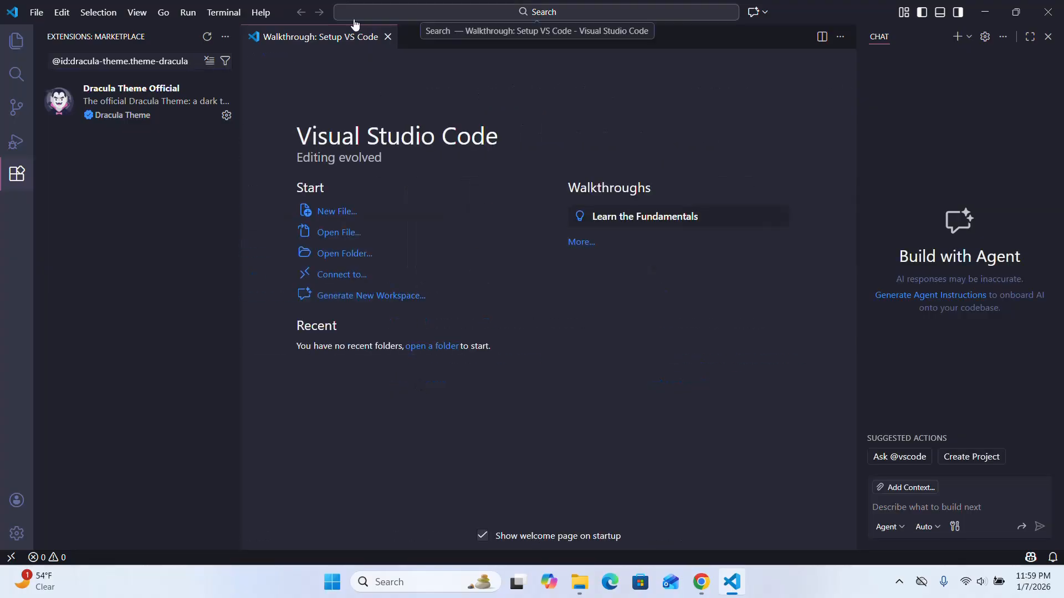
left_click(387, 37)
left_click(22, 42)
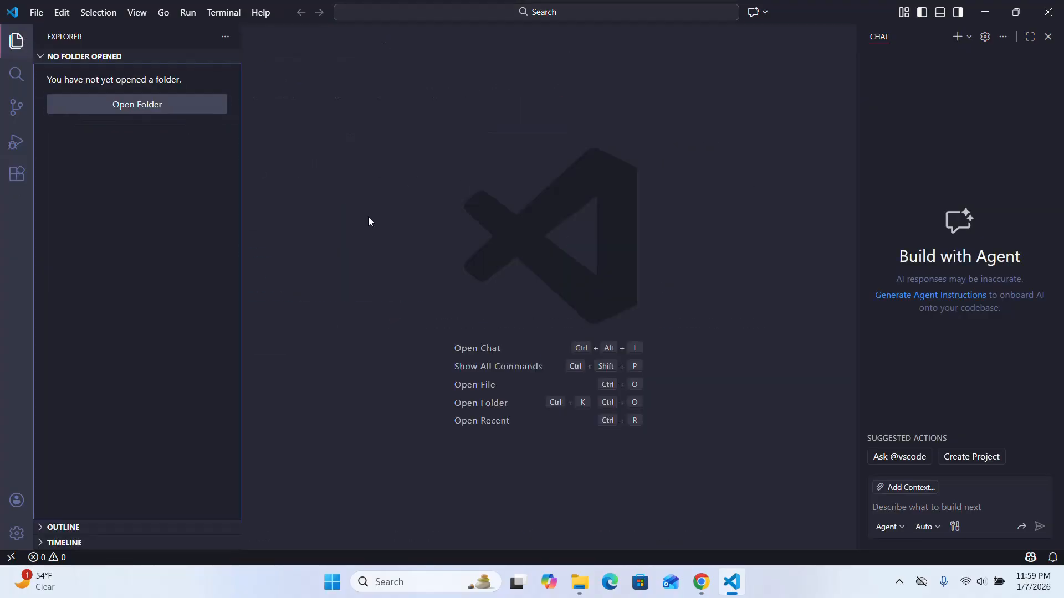
Replace the Dracula query in the Extensions Marketplace with a search for "icon"
left_click(15, 176)
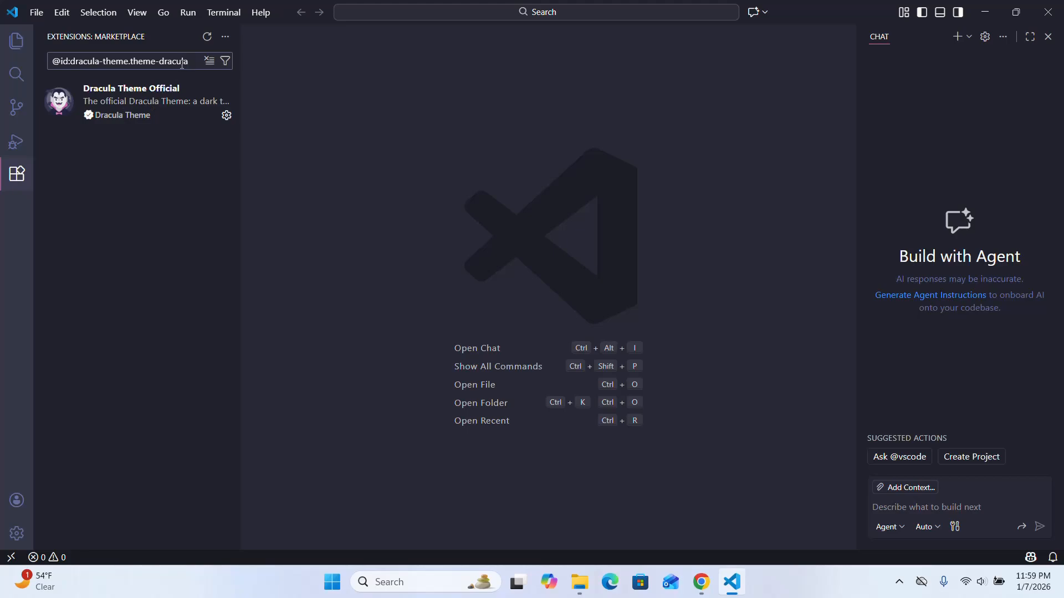
left_click_drag(189, 61, 44, 58)
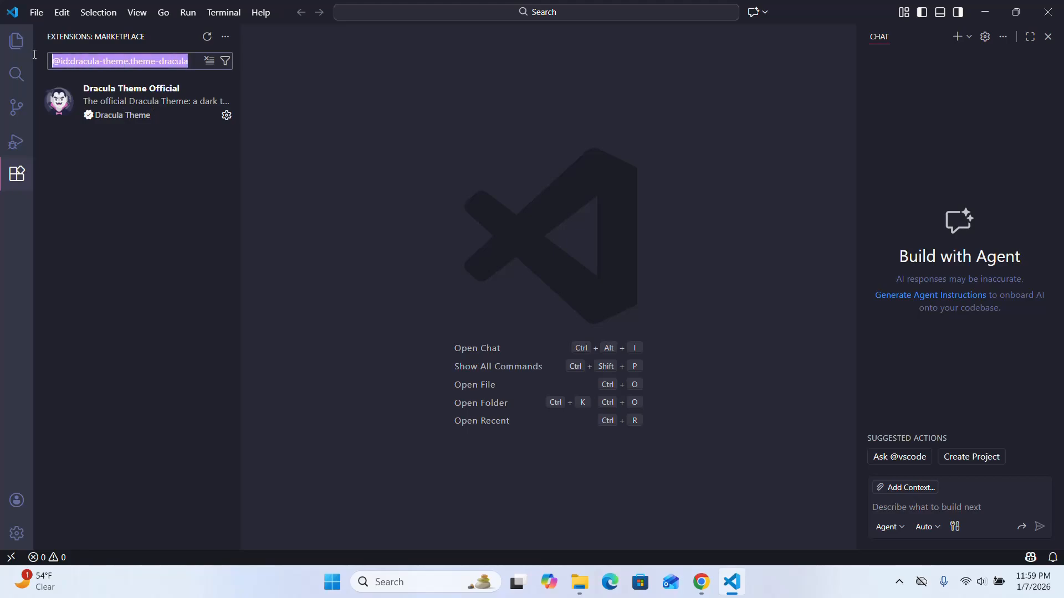
key("BackSpace")
type("icon")
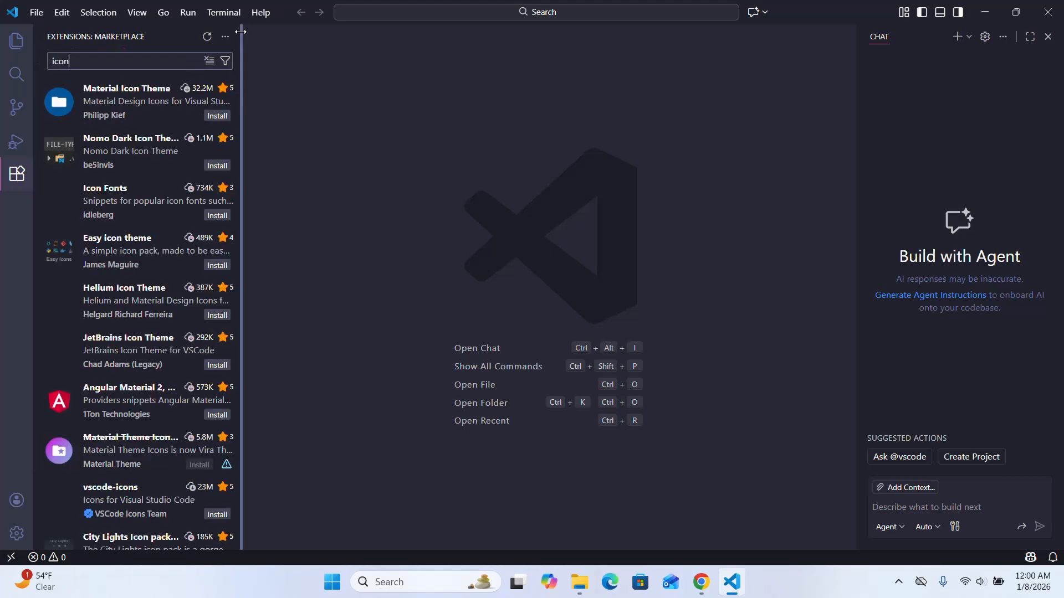
Widen the extensions list and install the Material Icon Theme extension, trusting its publisher
left_click_drag(240, 32, 355, 53)
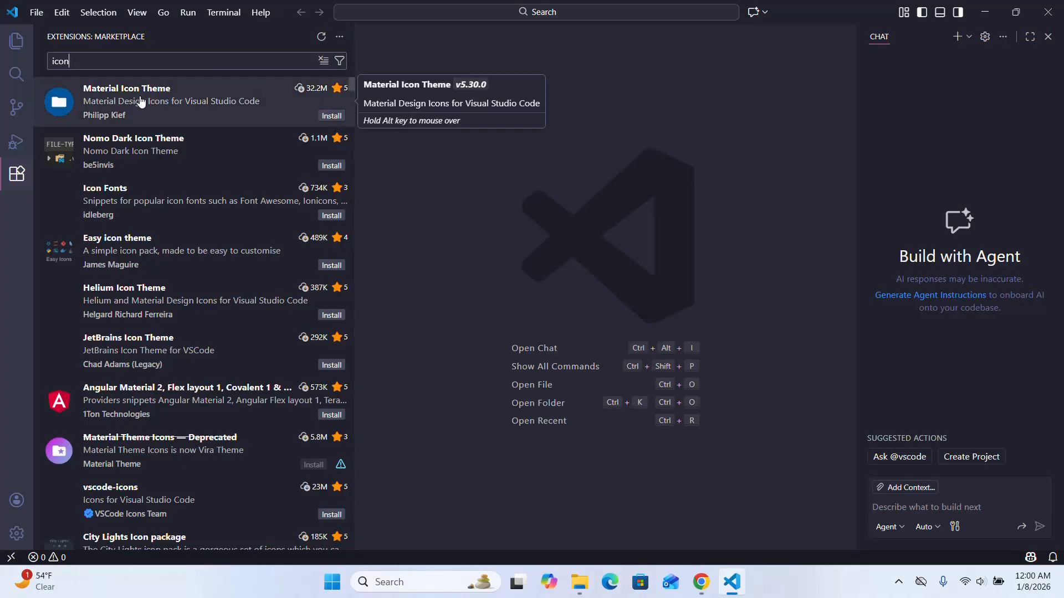
left_click(325, 116)
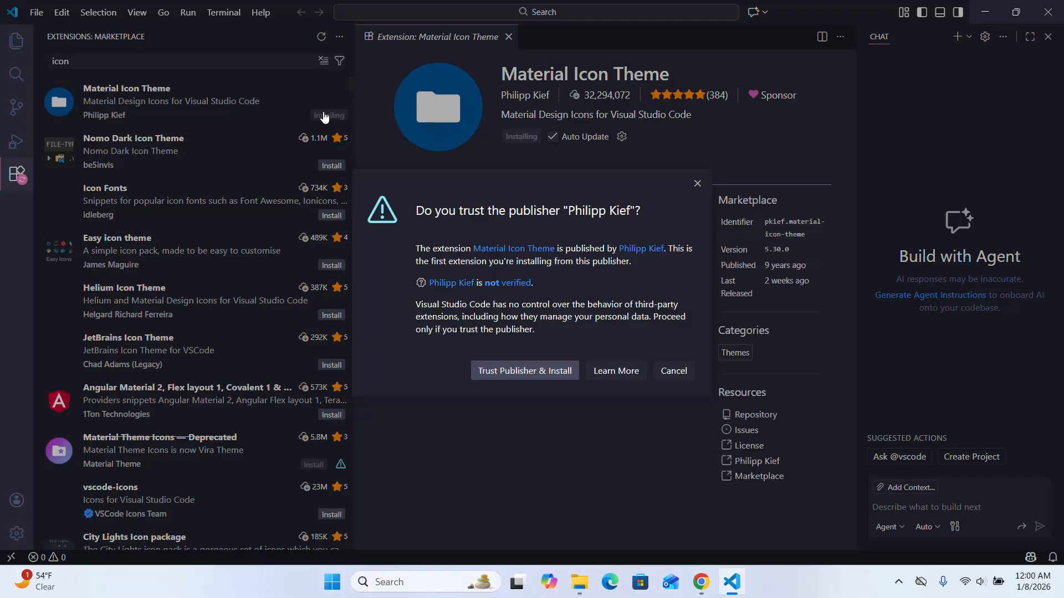
left_click(518, 369)
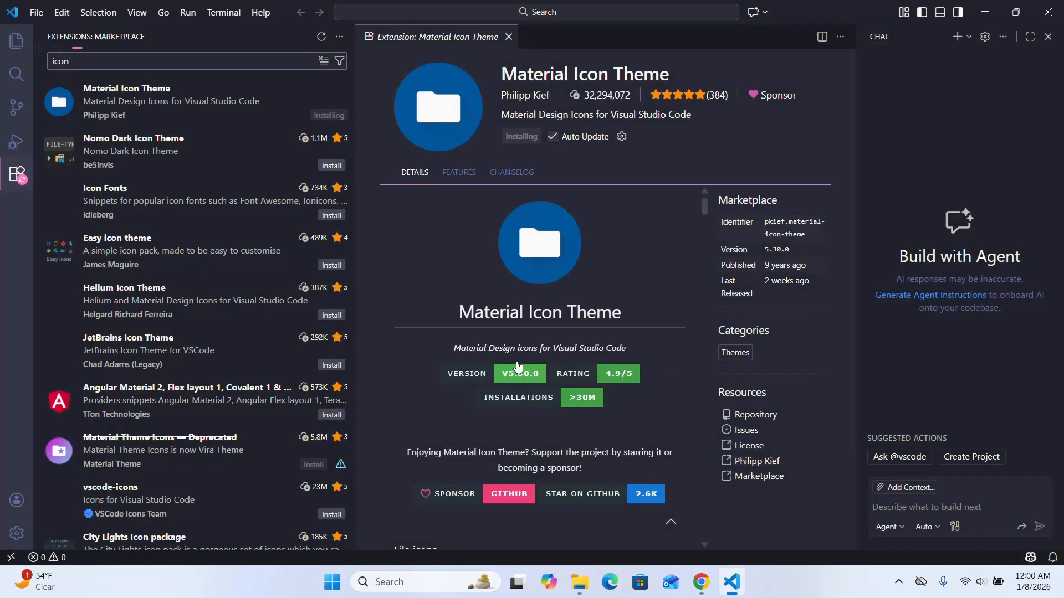
Replace the extension search query with "vs code icon"
left_click(103, 66)
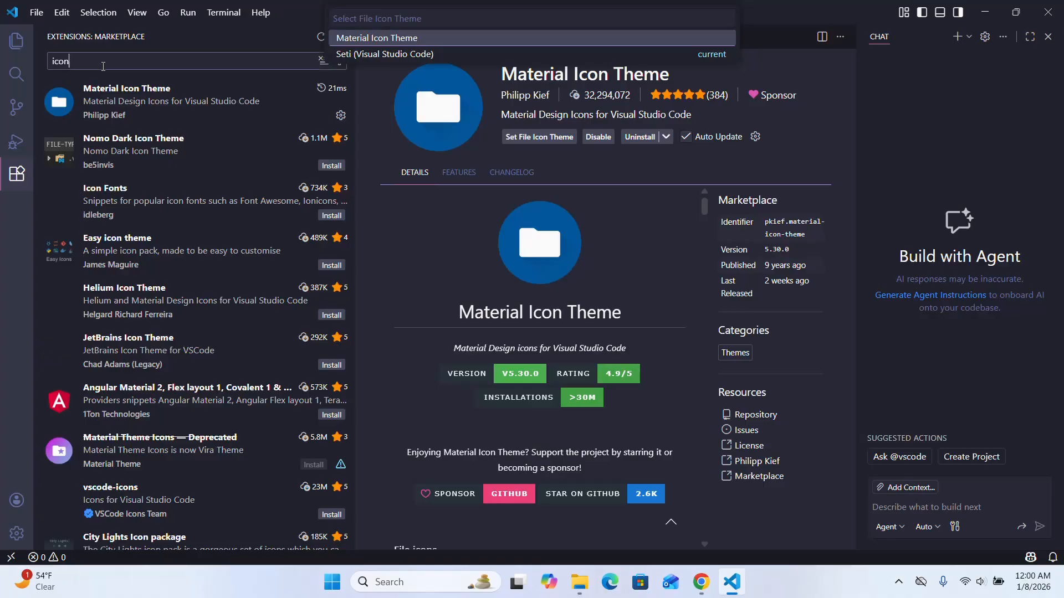
key("BackSpace")
key("BackSpace")
key("BackSpace")
key("BackSpace")
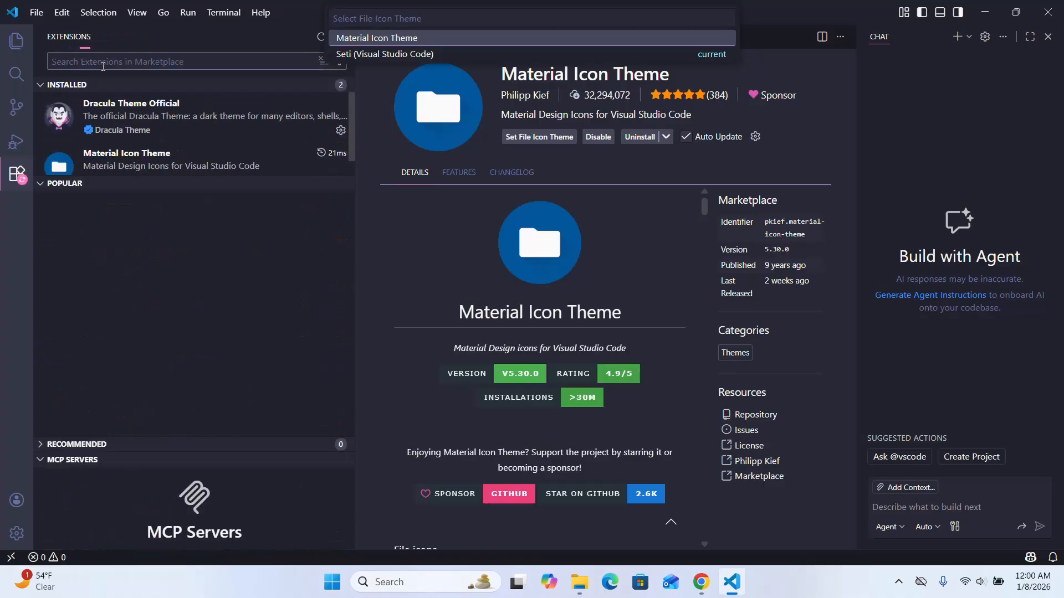
type("vsc")
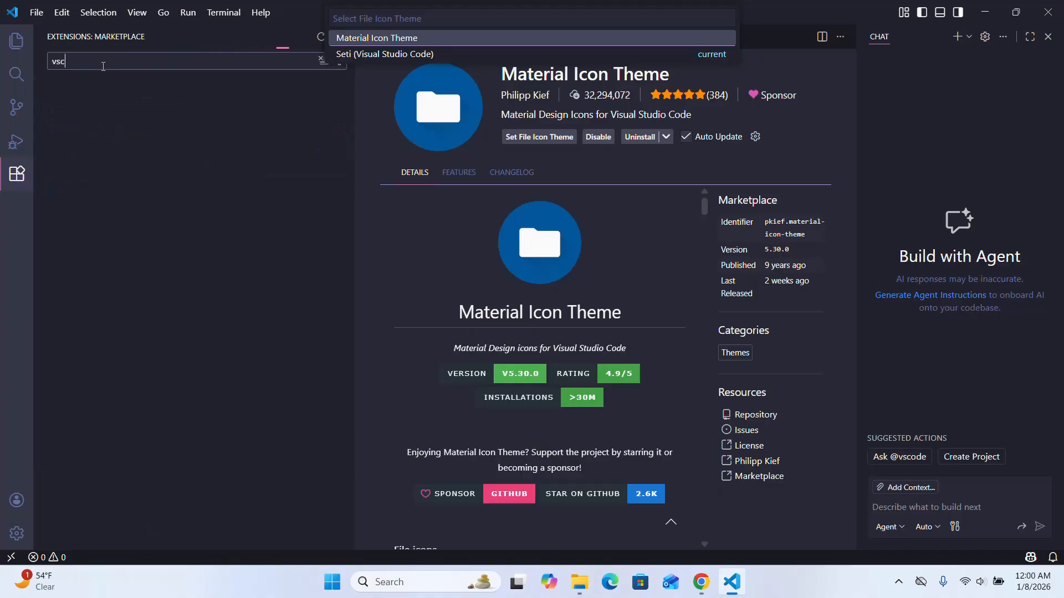
key("BackSpace")
type("code icon")
Install the vscode-icons extension, trusting its publisher, and set VSCode Icons as the file icon theme
left_click(137, 156)
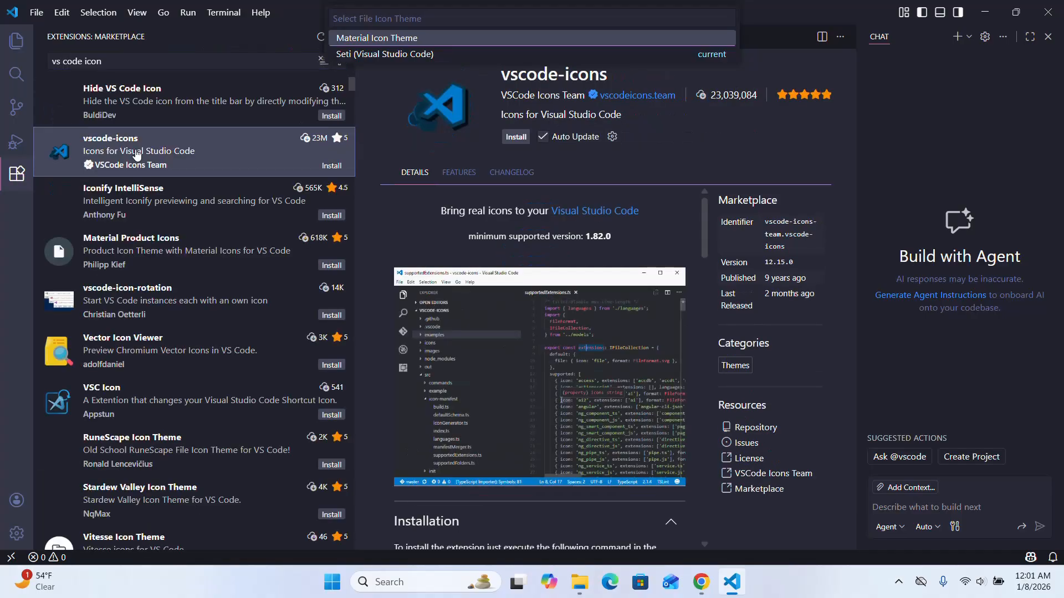
left_click(517, 138)
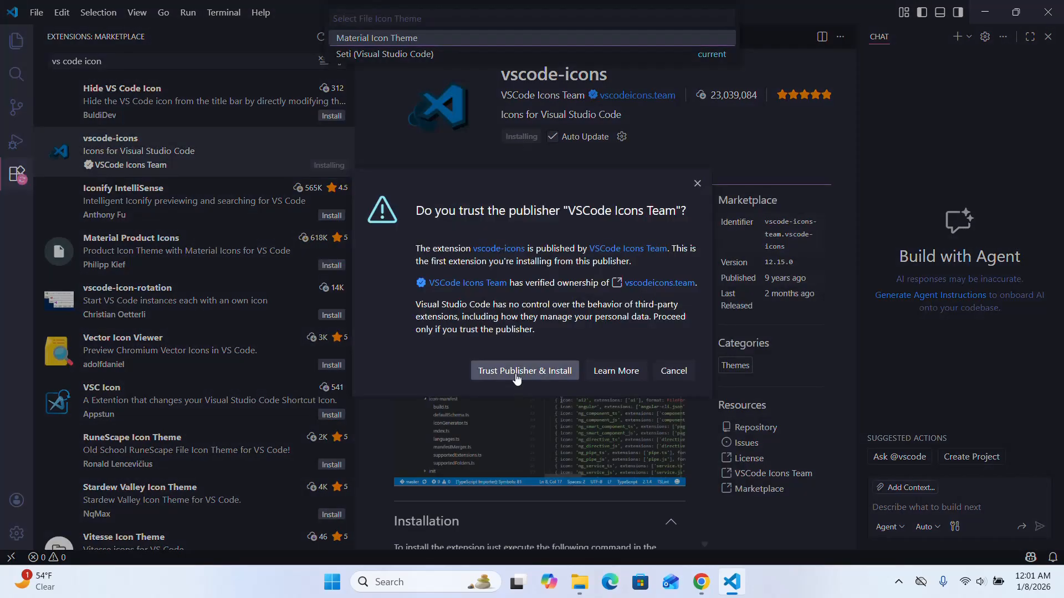
left_click(516, 373)
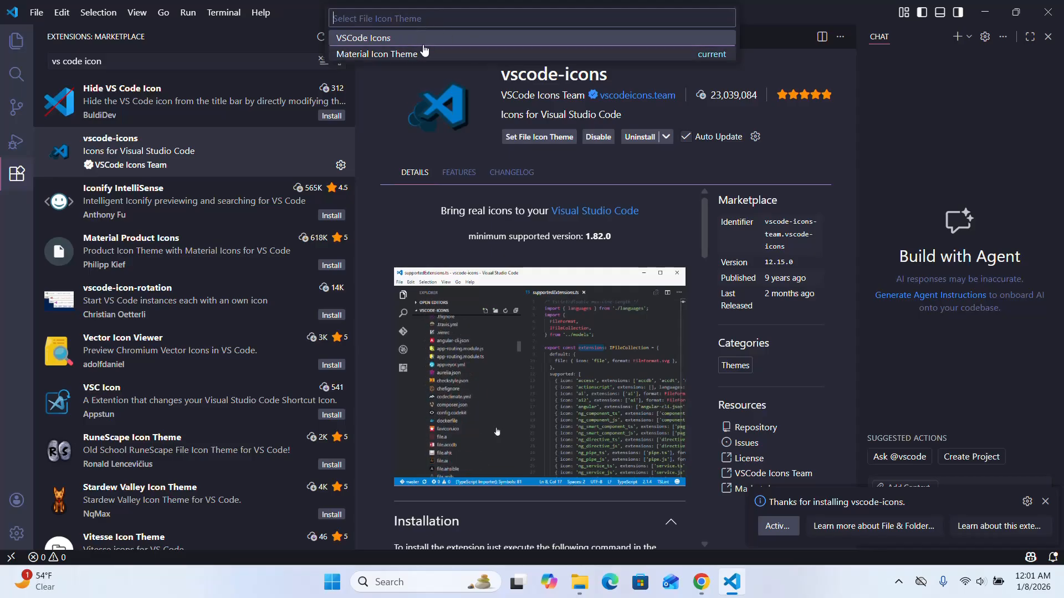
left_click(381, 40)
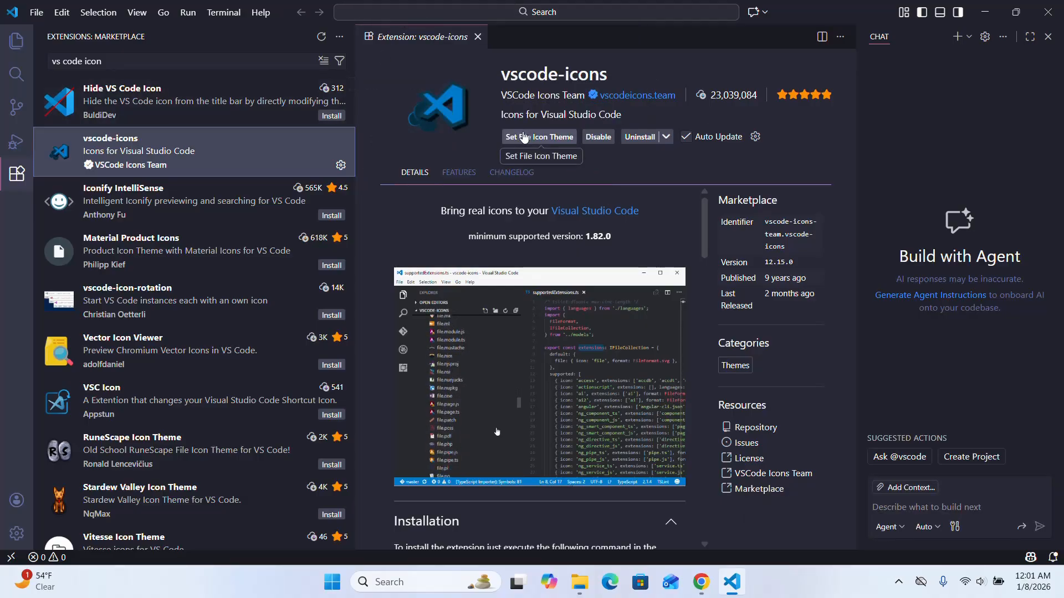
left_click(523, 137)
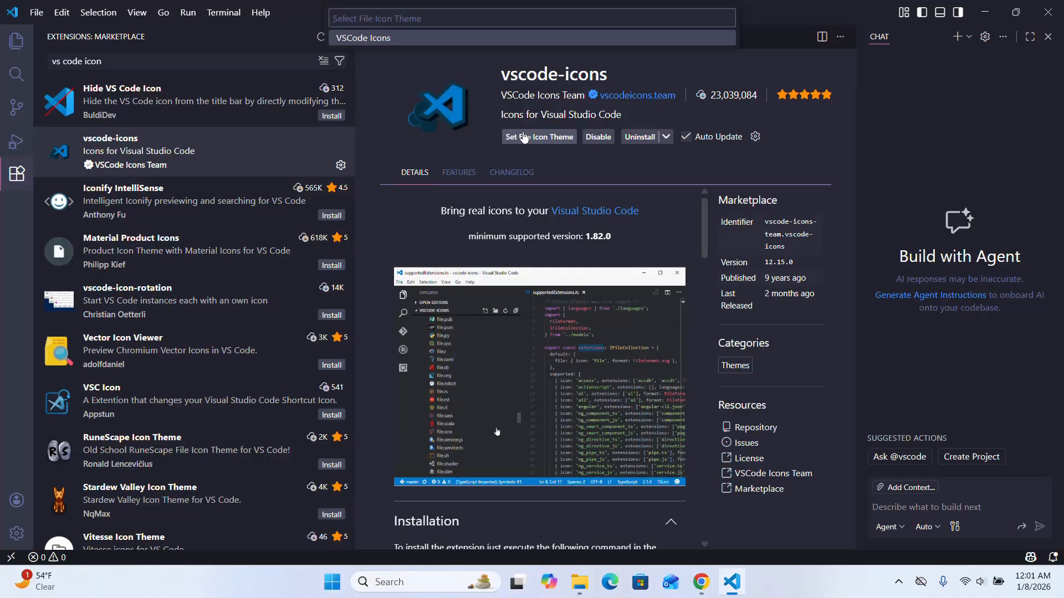
key("Return")
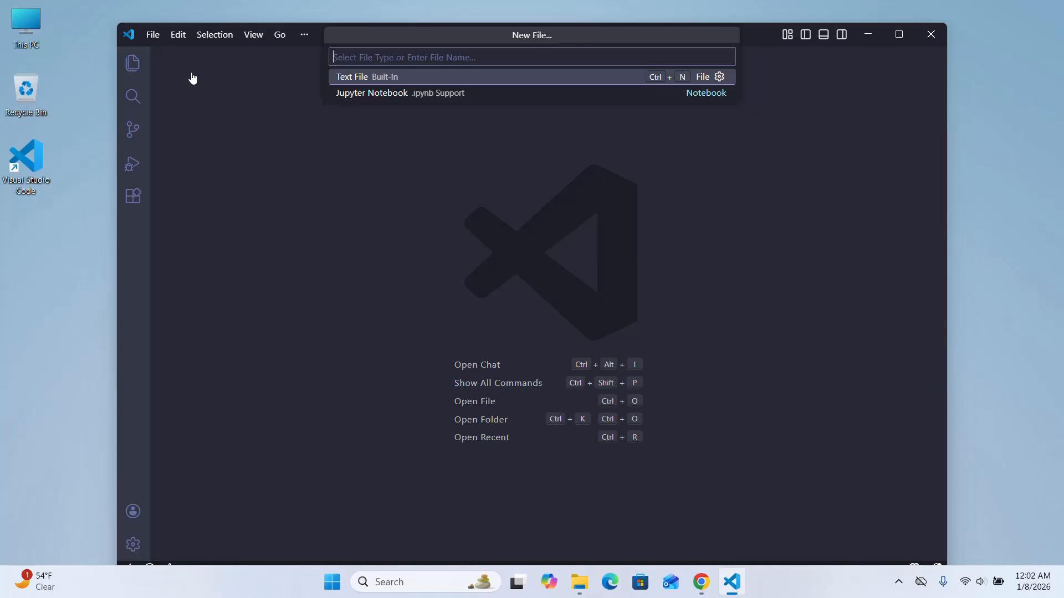
Create a new file named index.html in the Desktop folder
type("index.html")
key("Return")
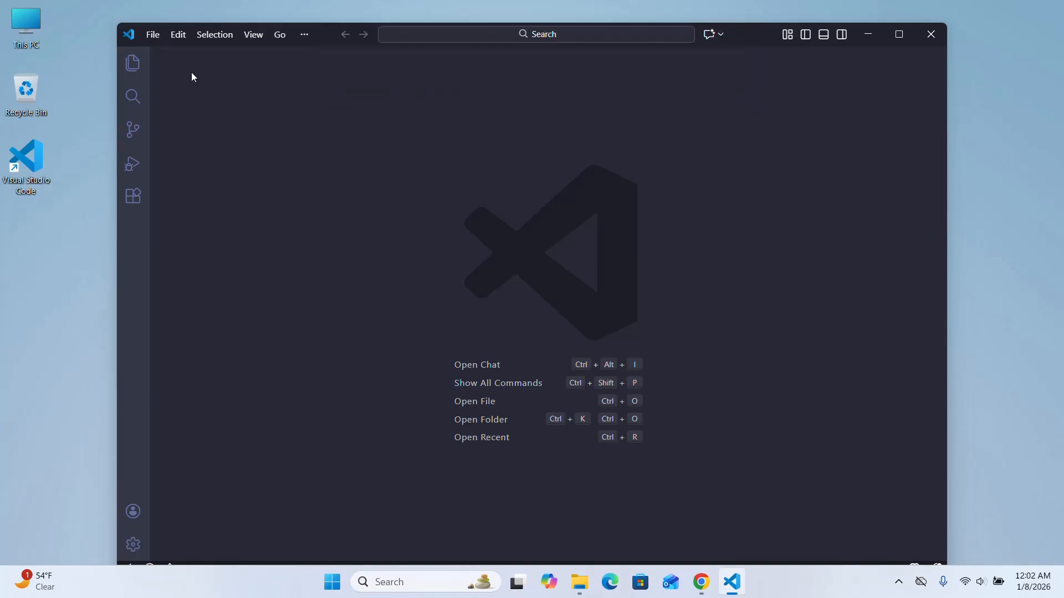
left_click(173, 206)
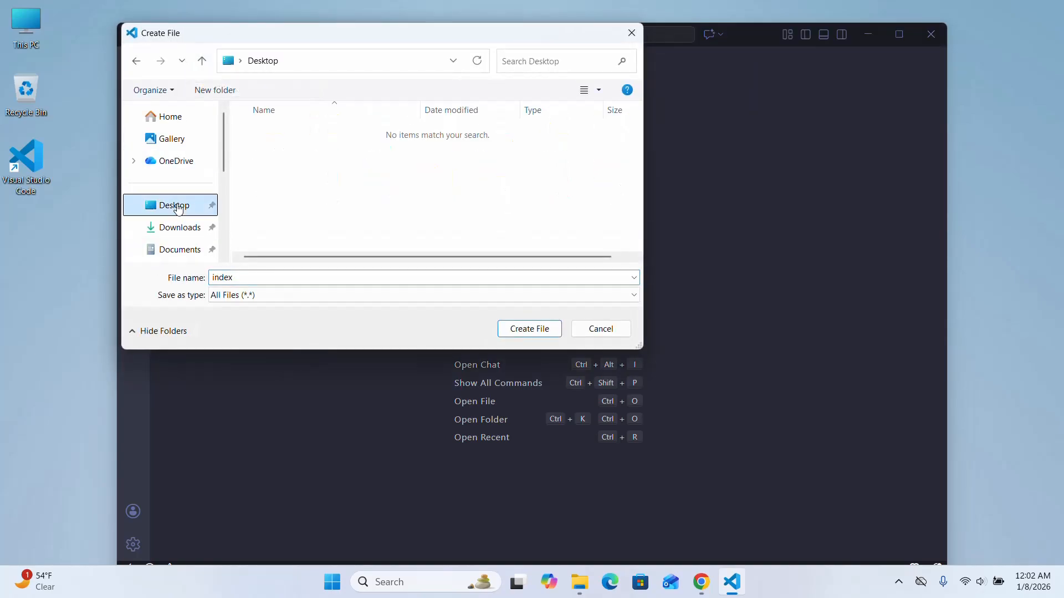
left_click(254, 277)
type(".html")
key("Return")
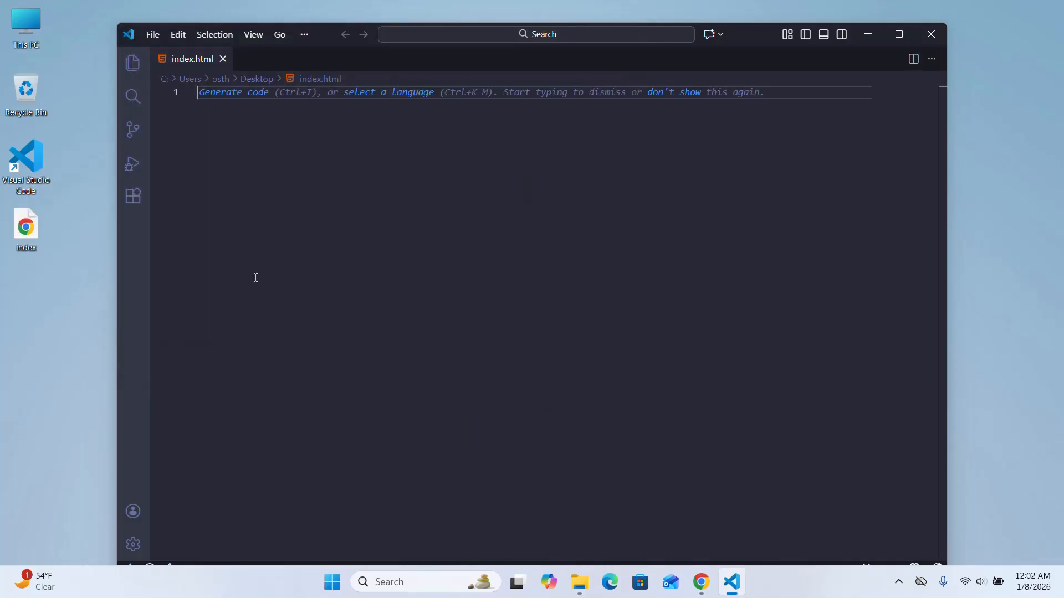
Try to generate code with the prompt "create a simple html page that display welcome message", skip the AI sign-in and dismiss the prompt
key("ctrl+i")
type("create a simple html page that display welcome message")
key("Return")
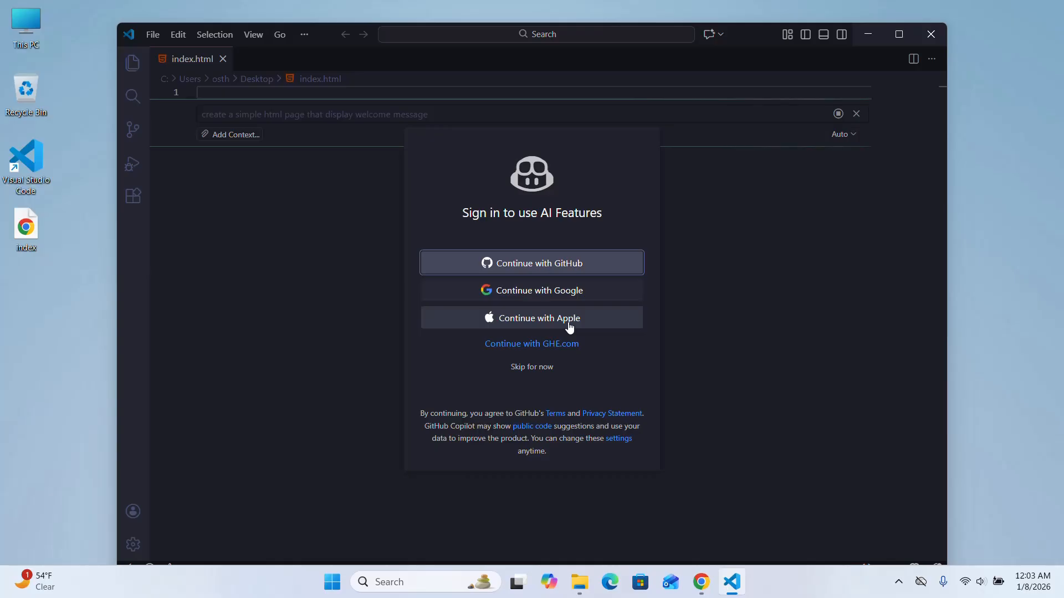
left_click(535, 368)
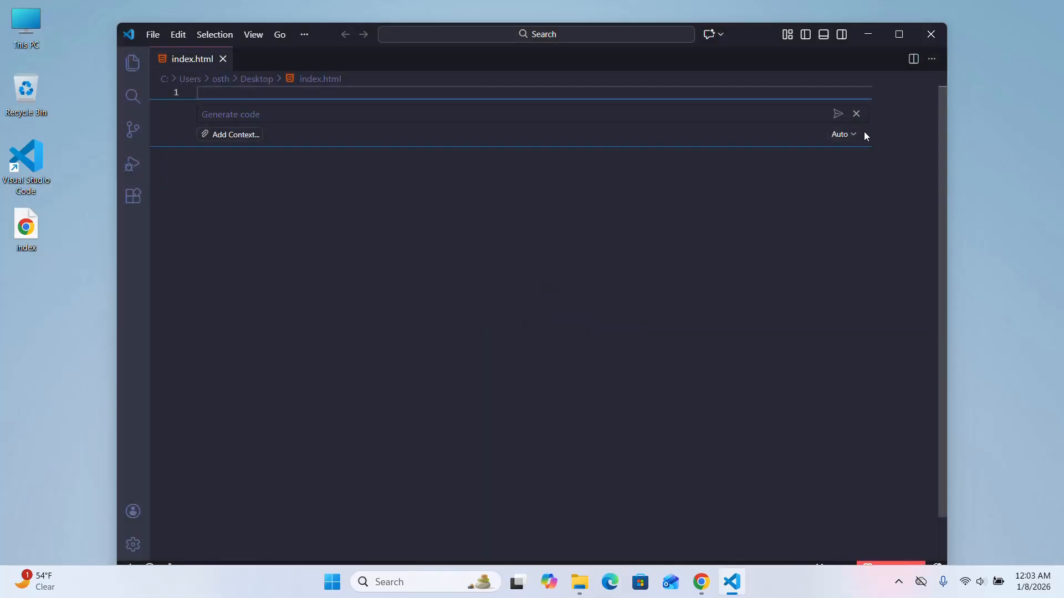
left_click(856, 114)
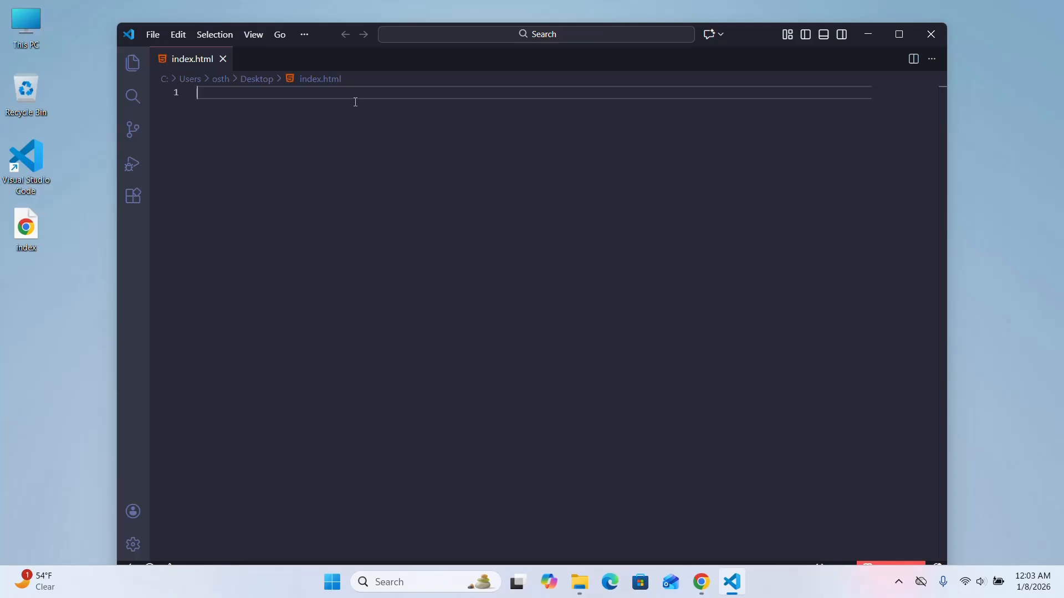
Insert the HTML5 boilerplate into the empty index.html using the html:5 Emmet abbreviation
type("htm")
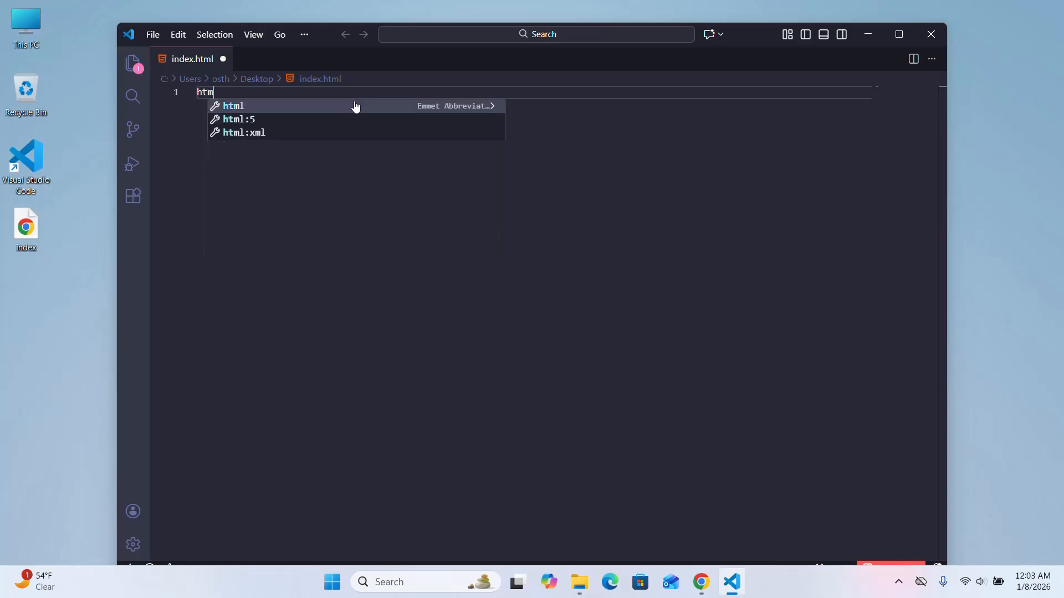
key("Down")
key("Return")
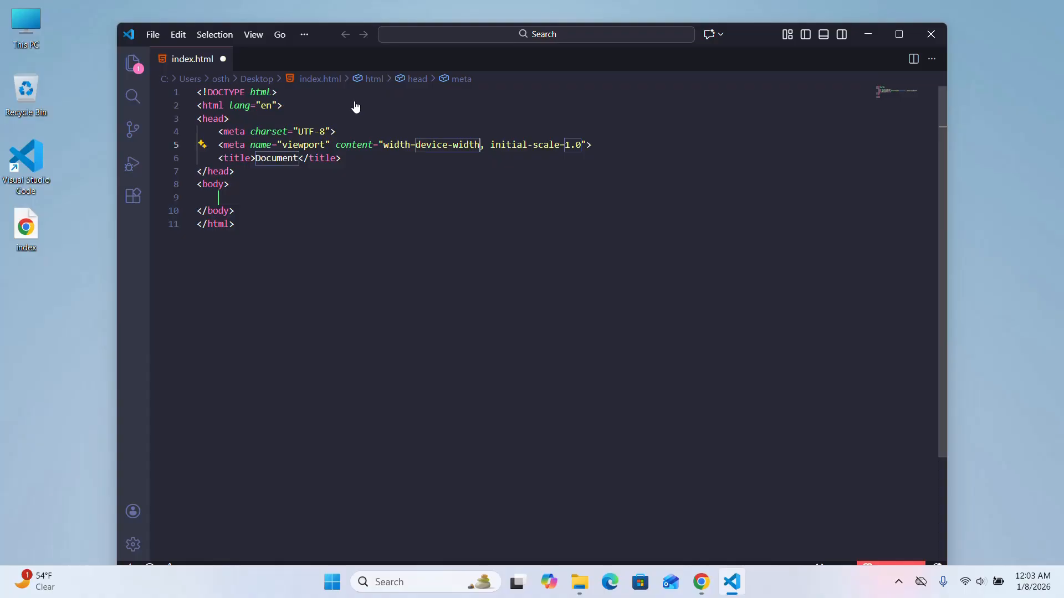
type("h1")
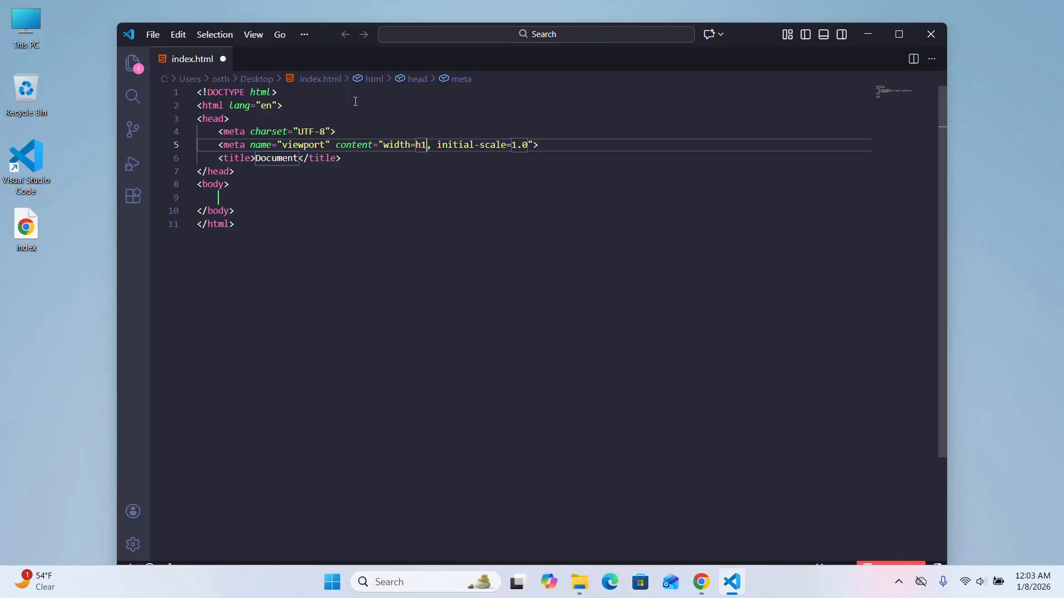
key("BackSpace")
key("BackSpace")
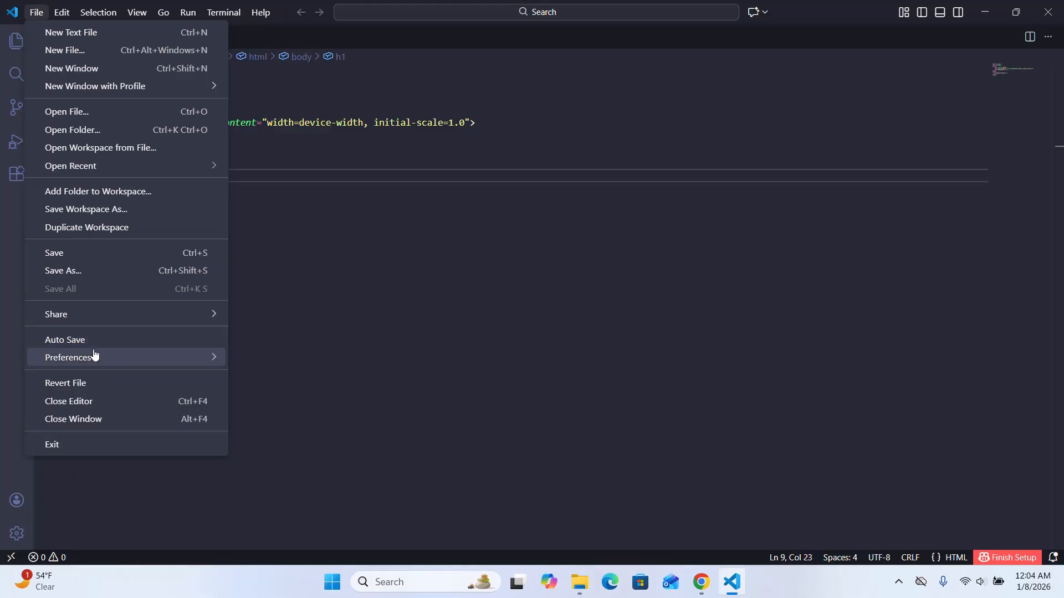
Open the user settings and set the editor font size to 18
mouse_move(110, 357)
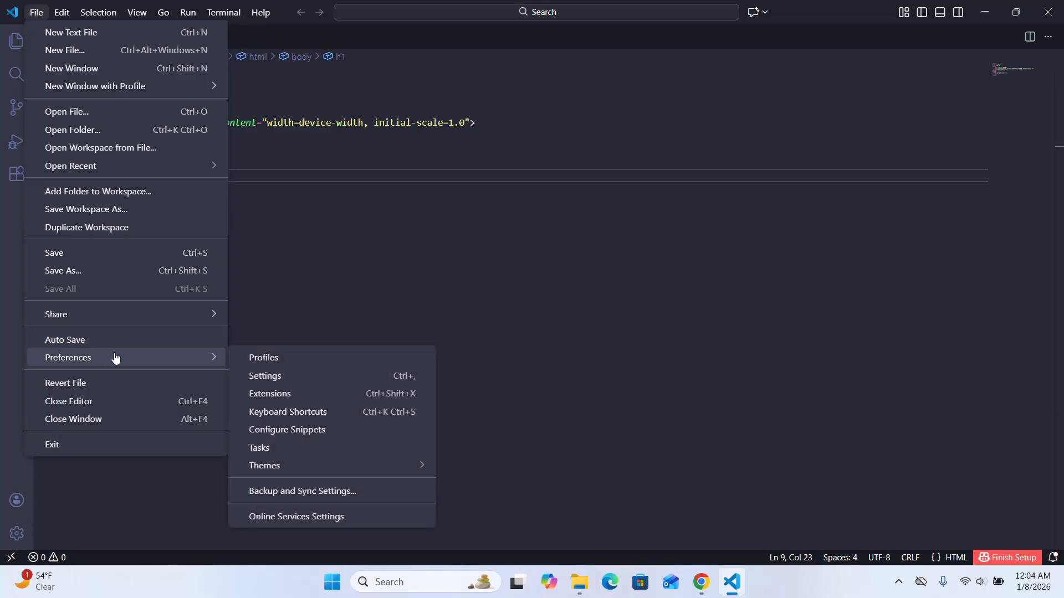
left_click(284, 377)
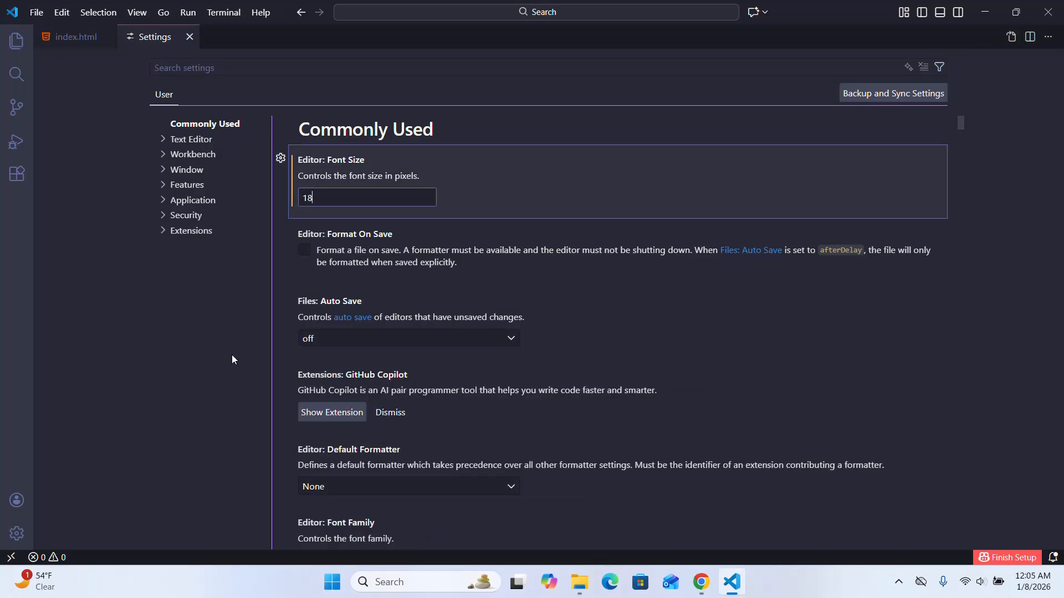
left_click(227, 356)
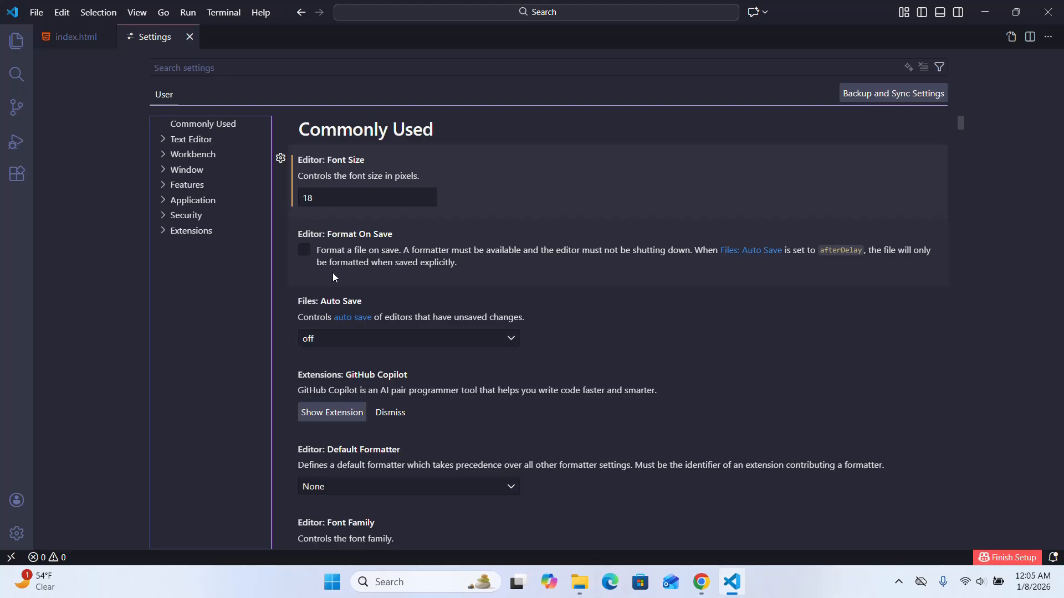
Enable Format On Save, set Files: Auto Save to afterDelay and close the settings
left_click(305, 254)
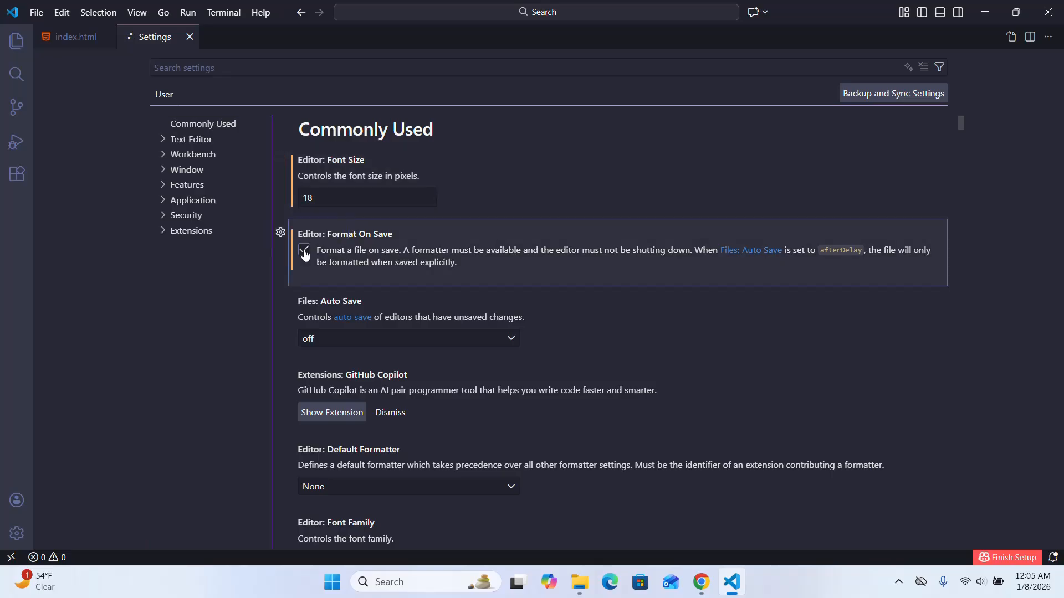
left_click(235, 282)
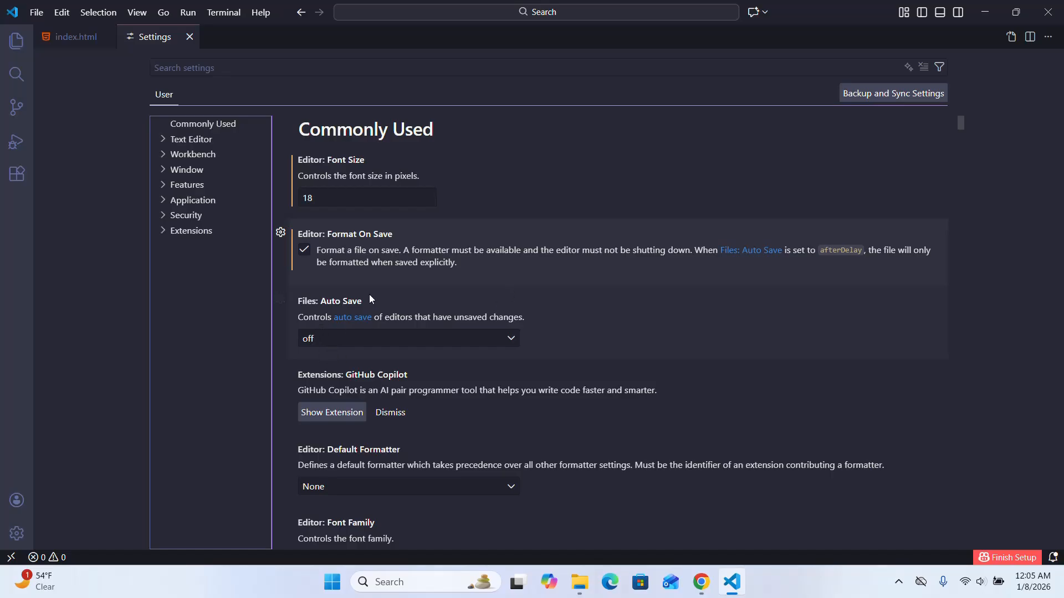
left_click(327, 340)
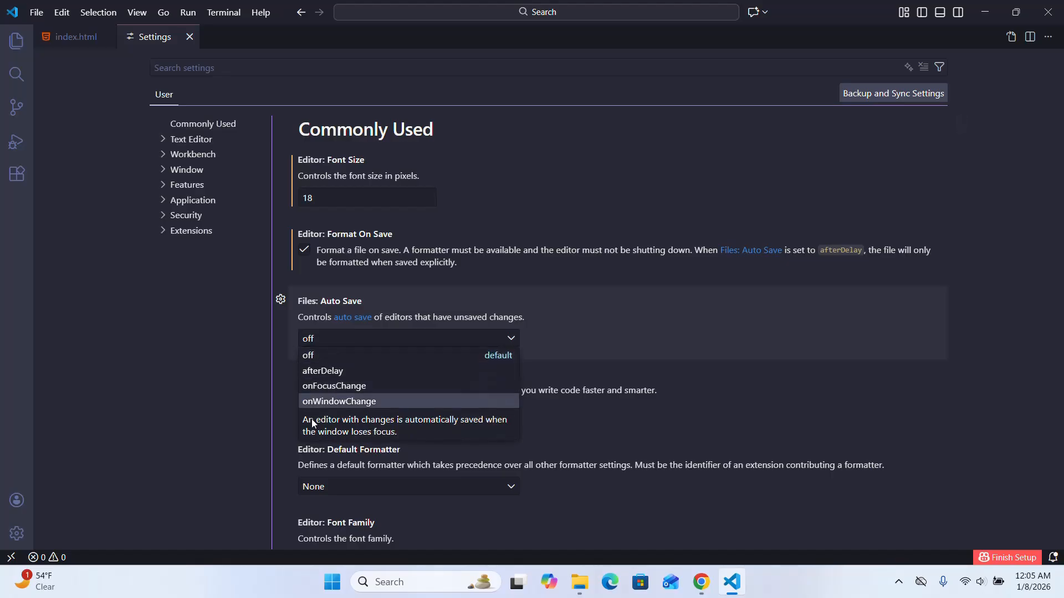
left_click(310, 370)
left_click(187, 37)
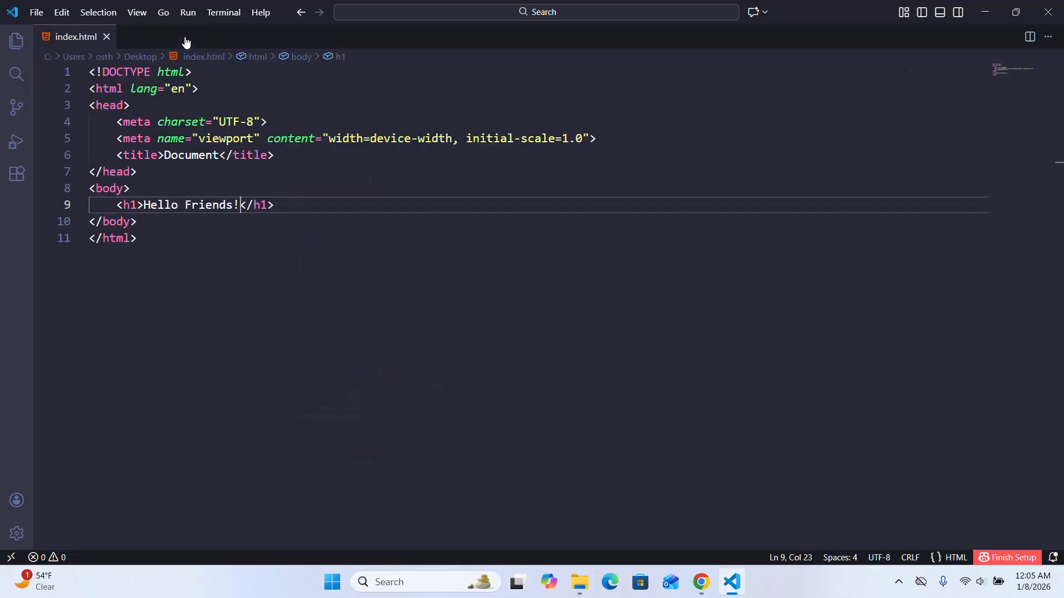
Add a paragraph reading "How are you?" below the h1 heading in index.html and save the file
left_click(288, 207)
key("Return")
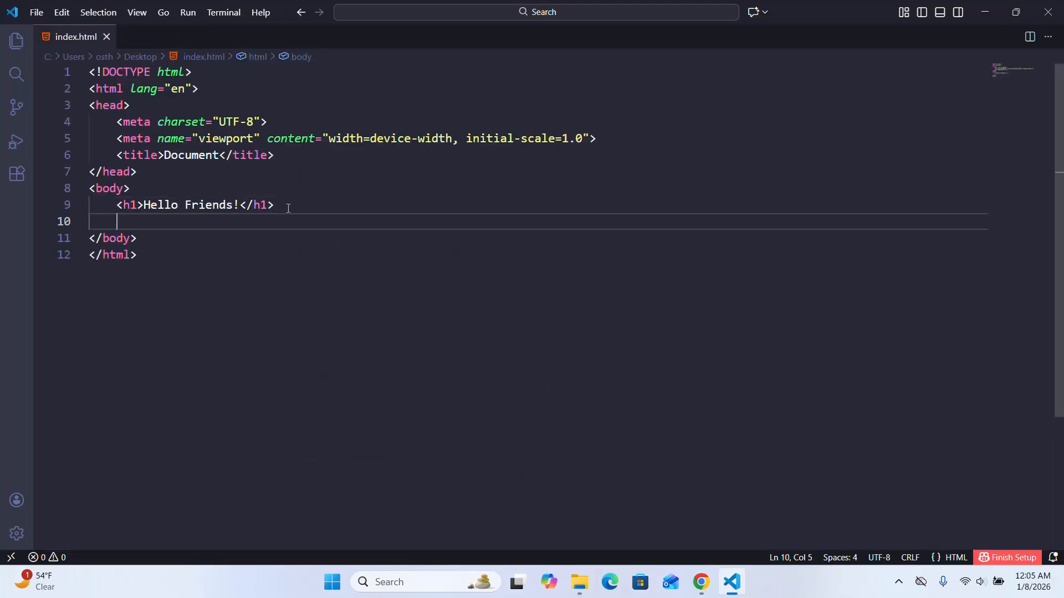
type("p")
key("Tab")
type("How ")
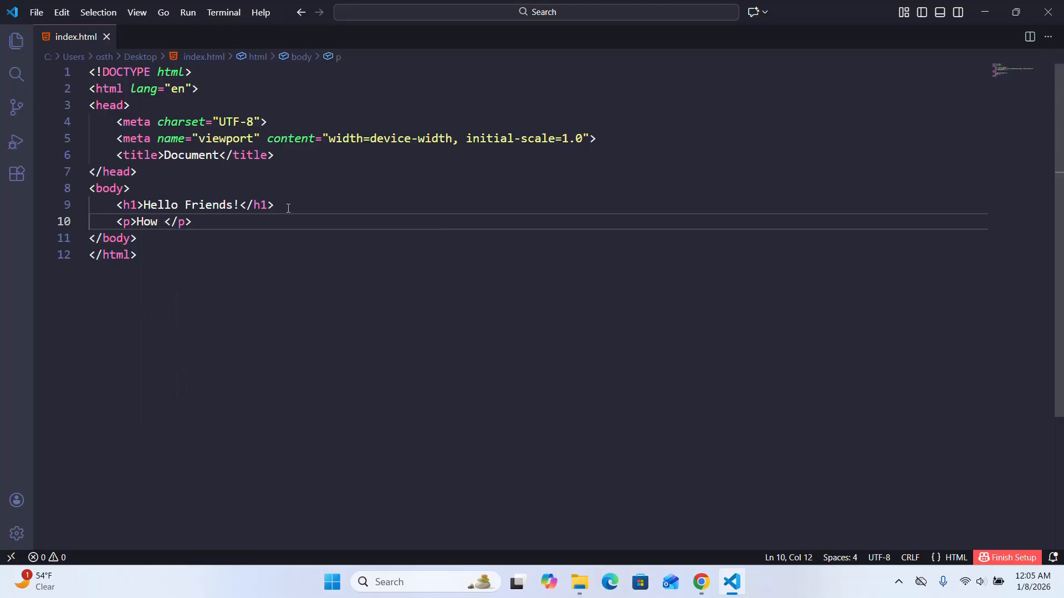
type("are you?")
left_click(37, 18)
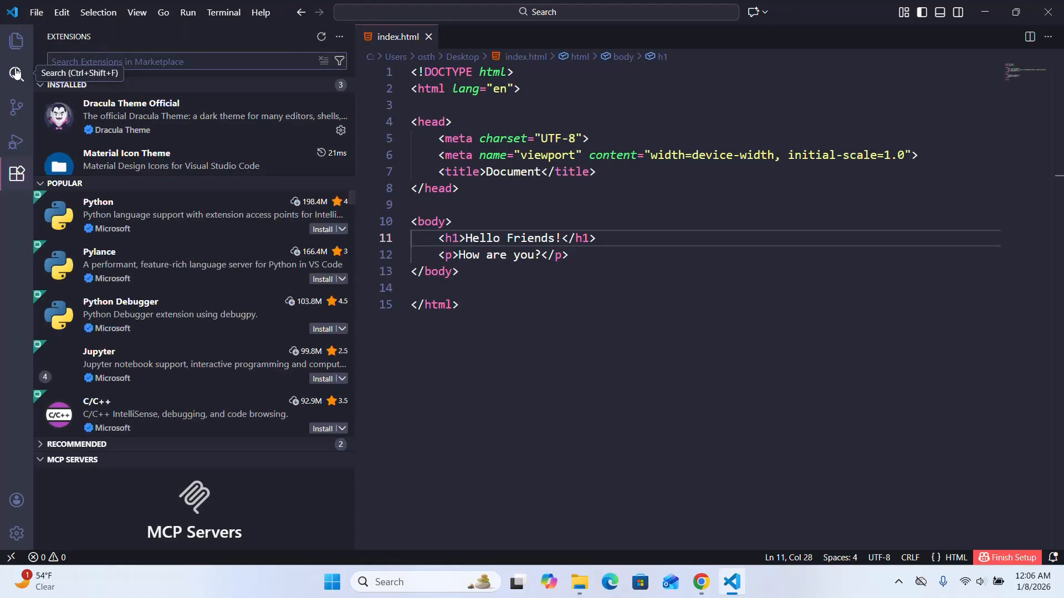
Find the Live Server extension by Ritwick Dey in the marketplace and install it, trusting its publisher
type("liveserver")
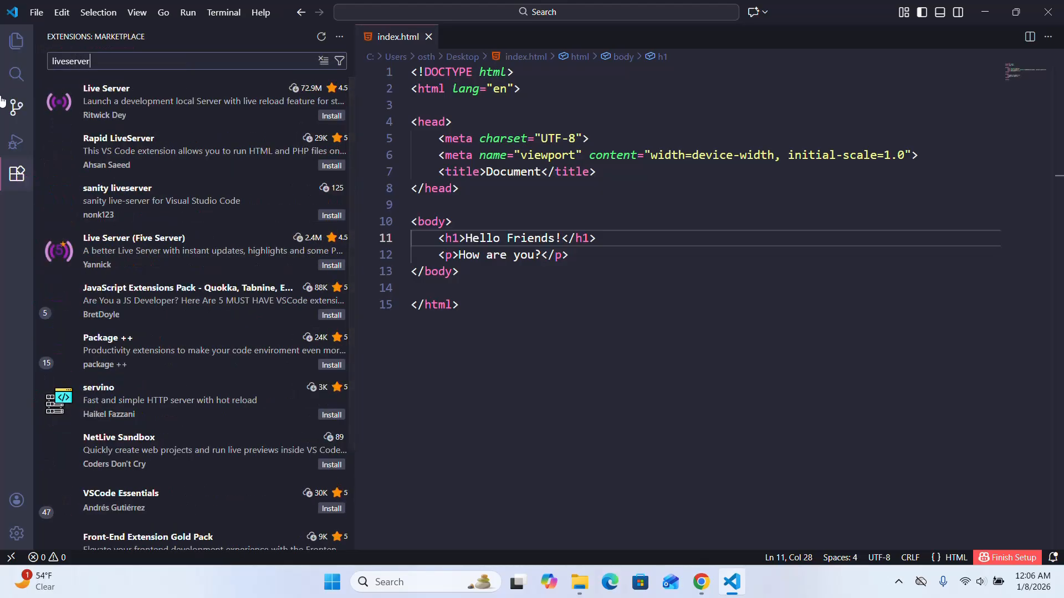
left_click(142, 90)
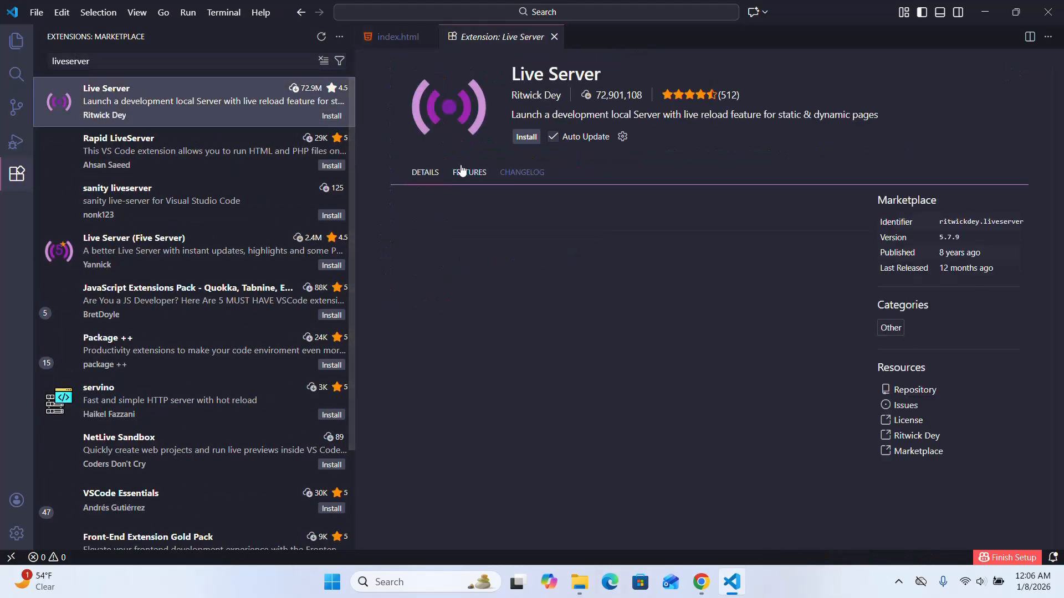
left_click(526, 136)
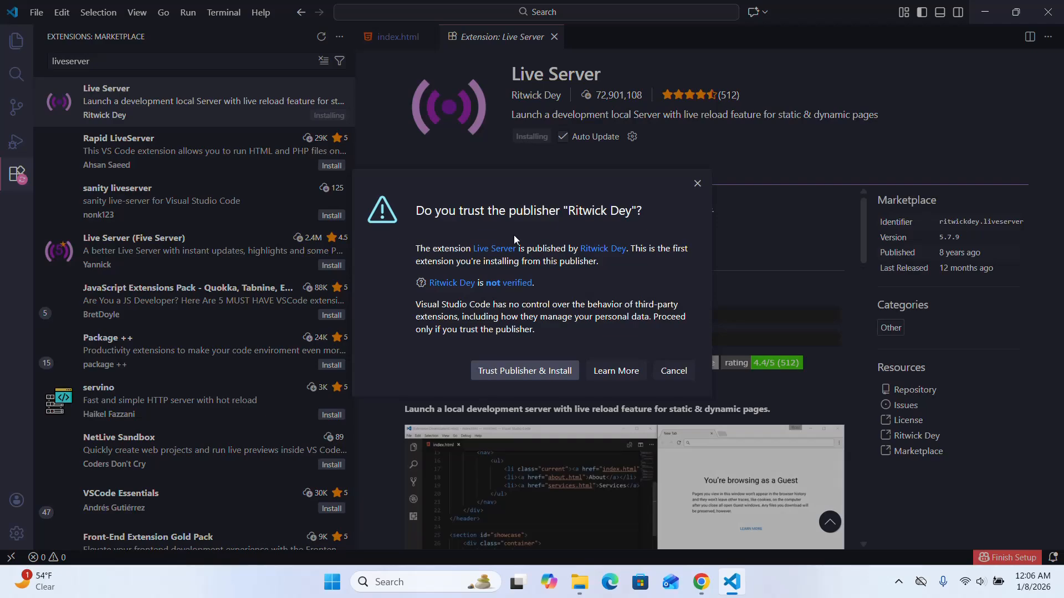
left_click(499, 376)
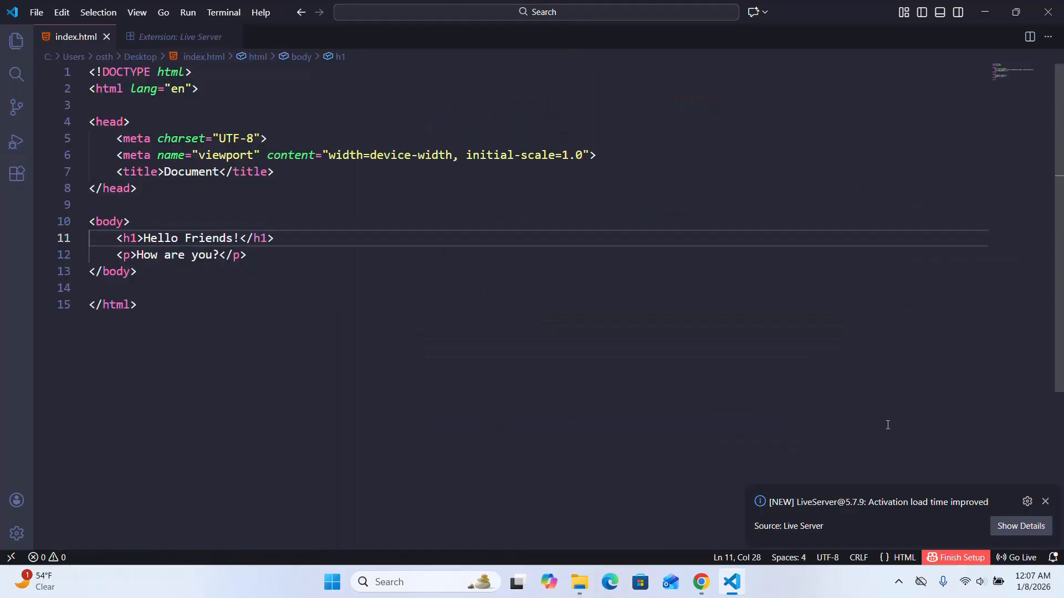
Dismiss the Live Server notification and try to start the live server for index.html
left_click(1045, 501)
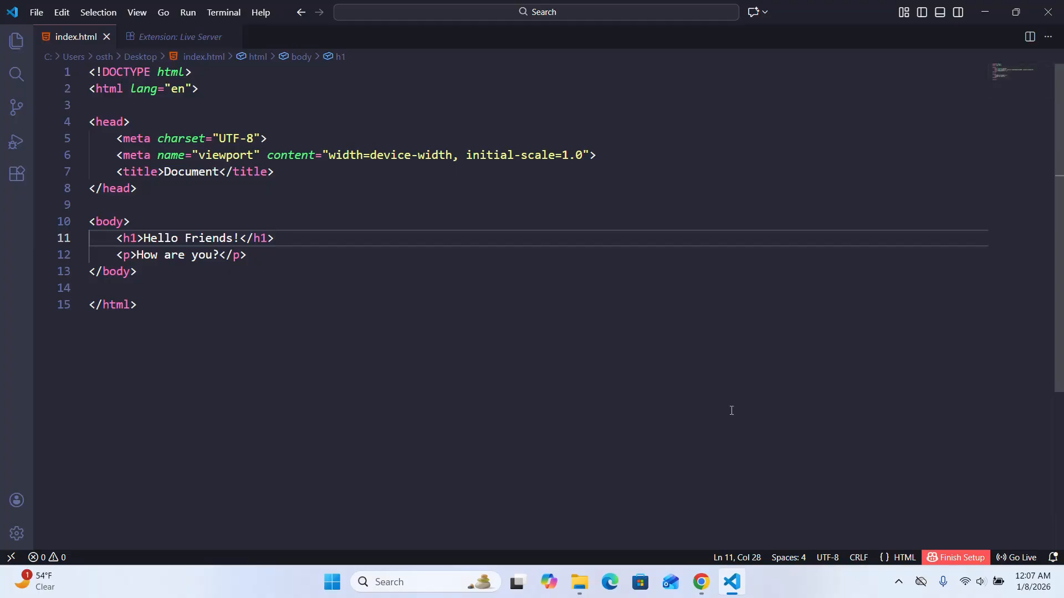
left_click(1022, 558)
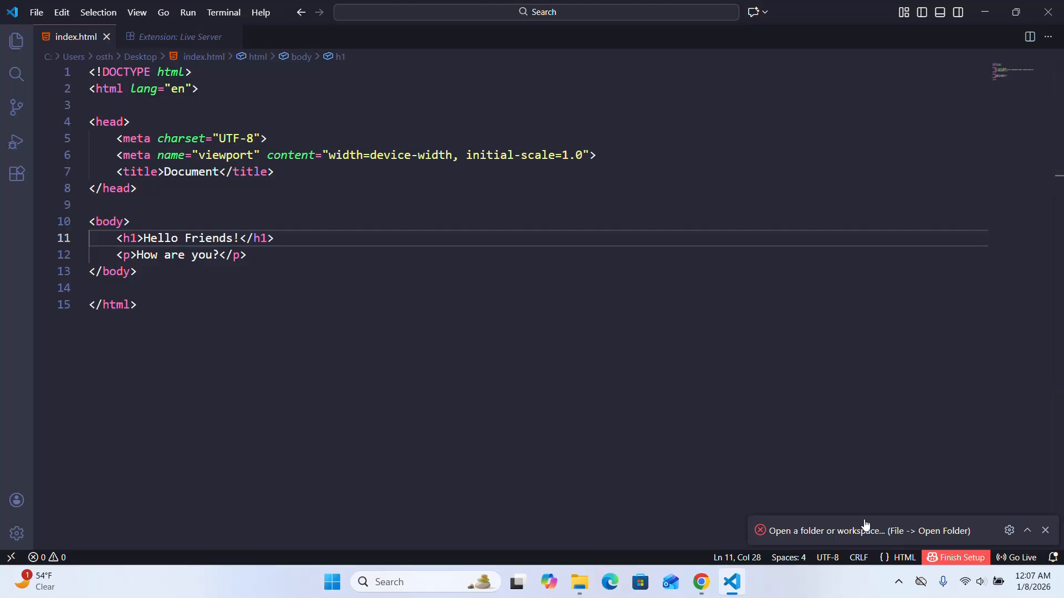
mouse_move(815, 534)
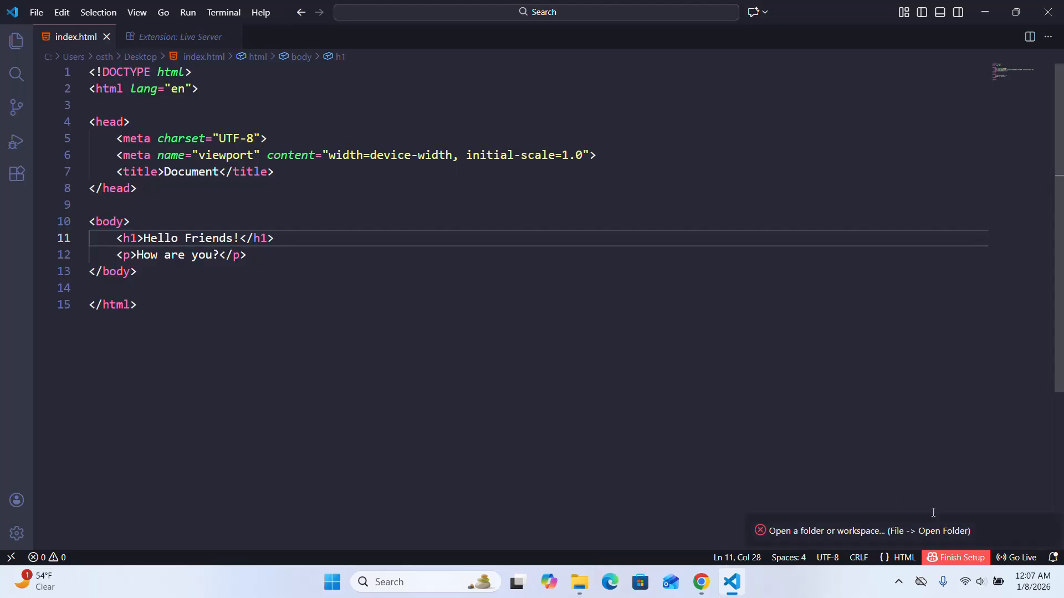
In File Explorer, create a folder named mysite on the Desktop and move the index file into it
left_click(579, 582)
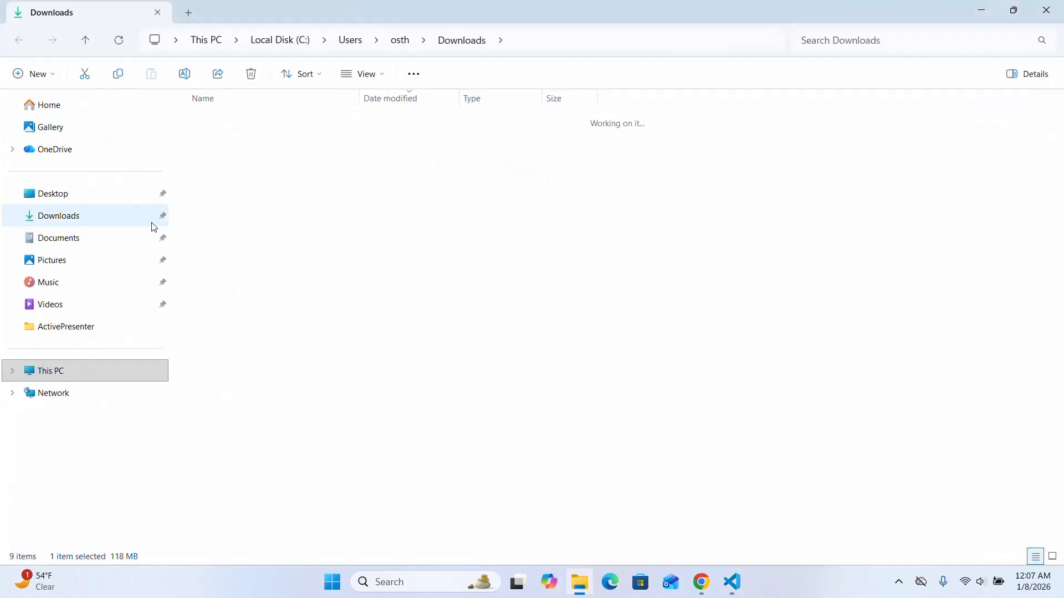
left_click(50, 195)
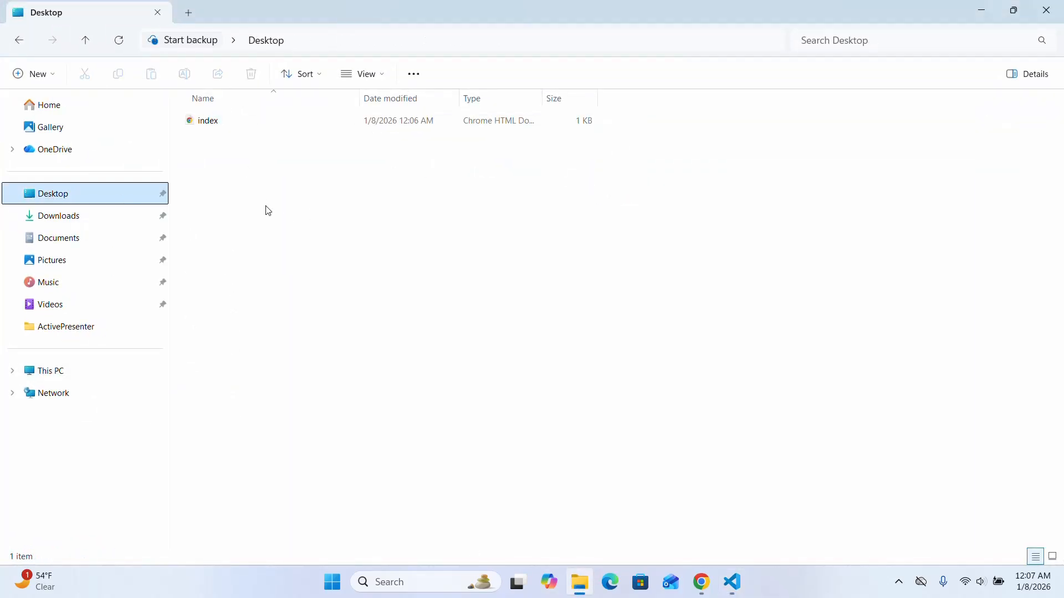
left_click(34, 73)
left_click(61, 108)
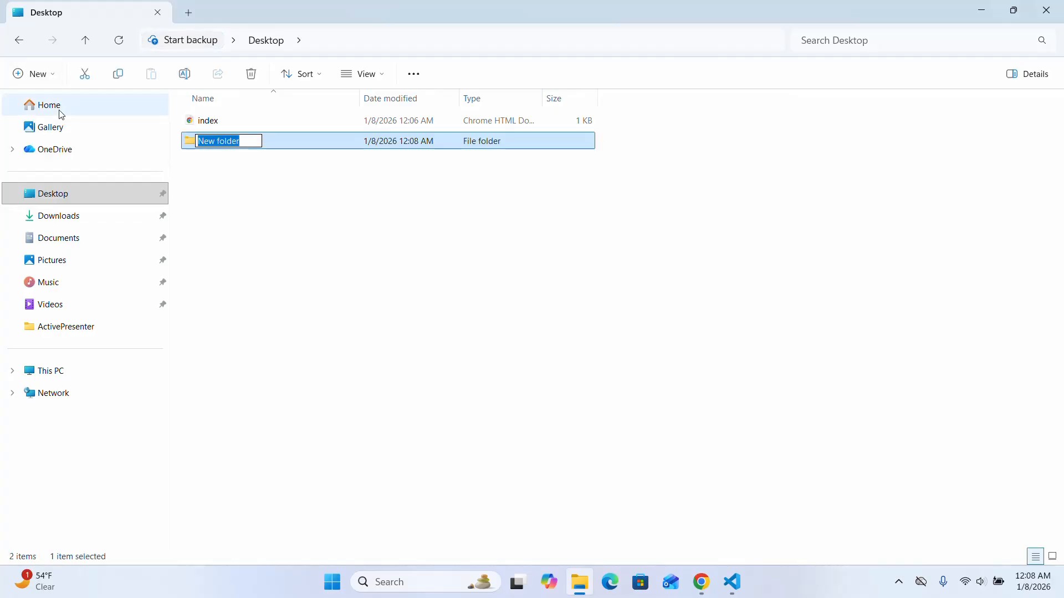
type("mysite")
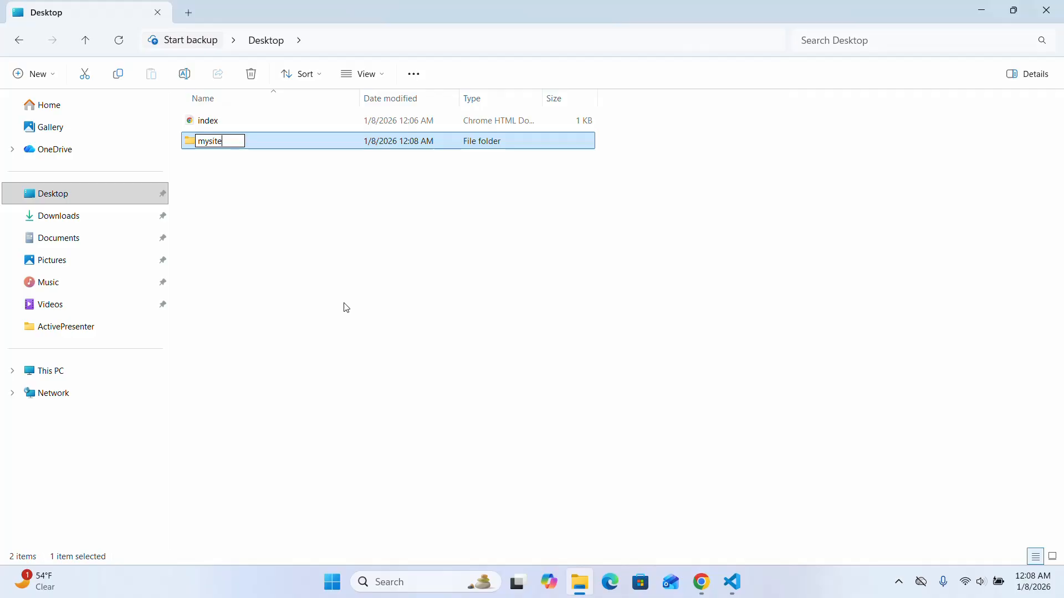
key("Return")
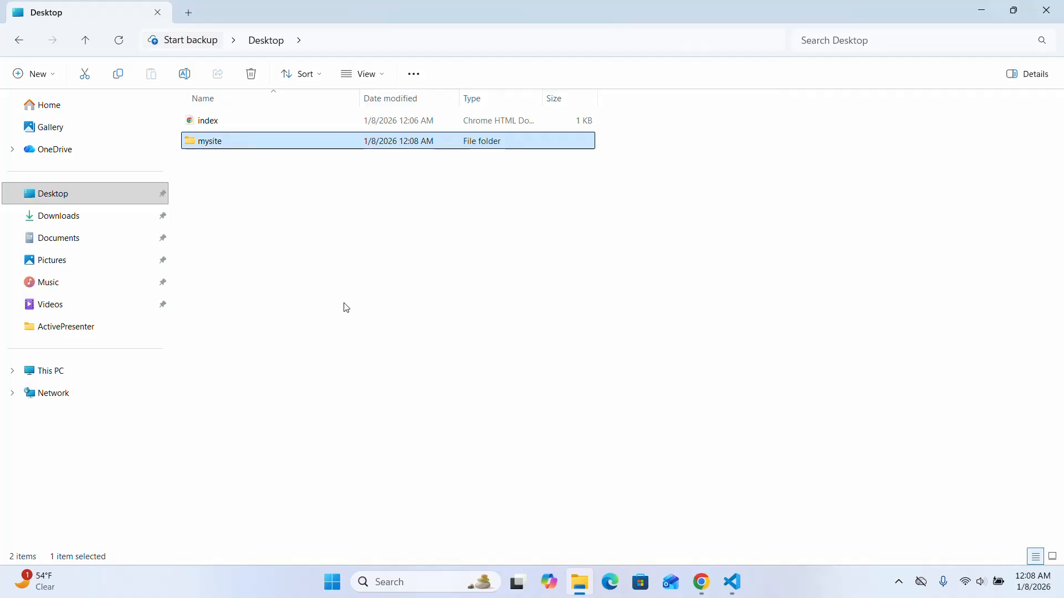
left_click_drag(248, 116, 248, 141)
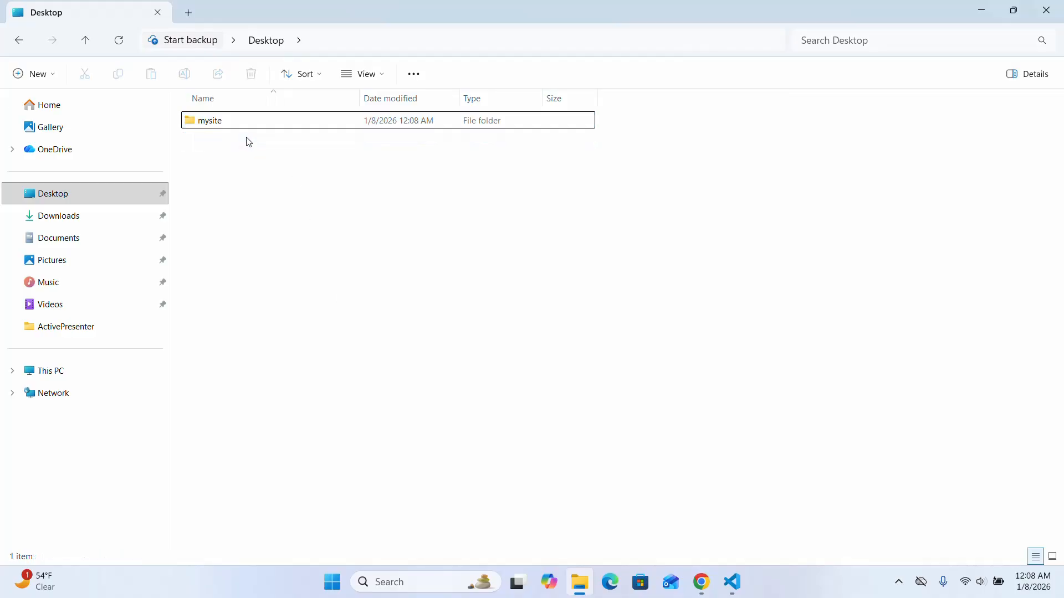
Switch back to Visual Studio Code and close the index.html and Live Server extension editors
left_click(731, 582)
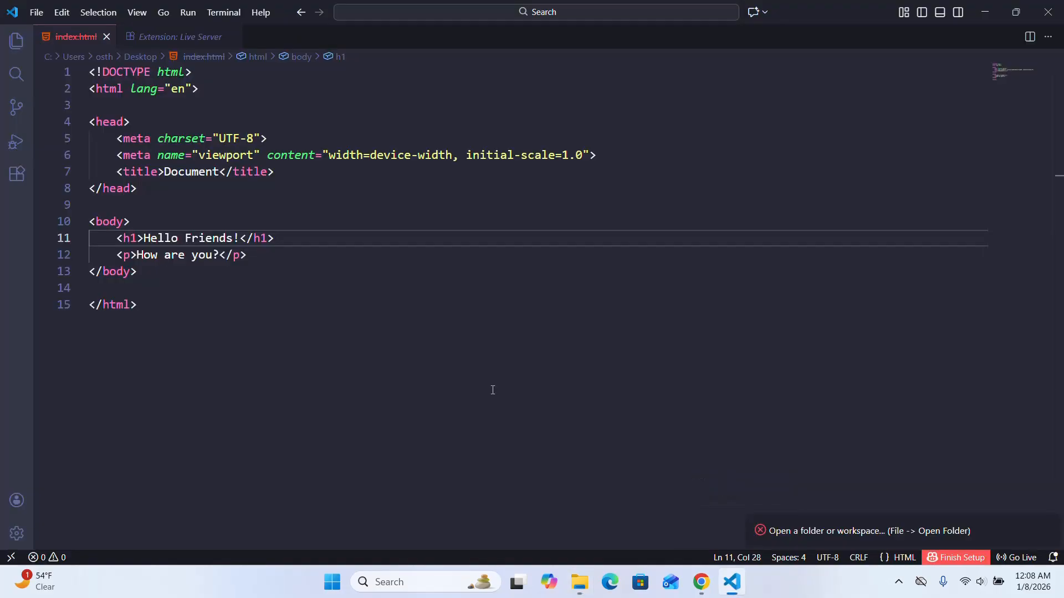
left_click(107, 37)
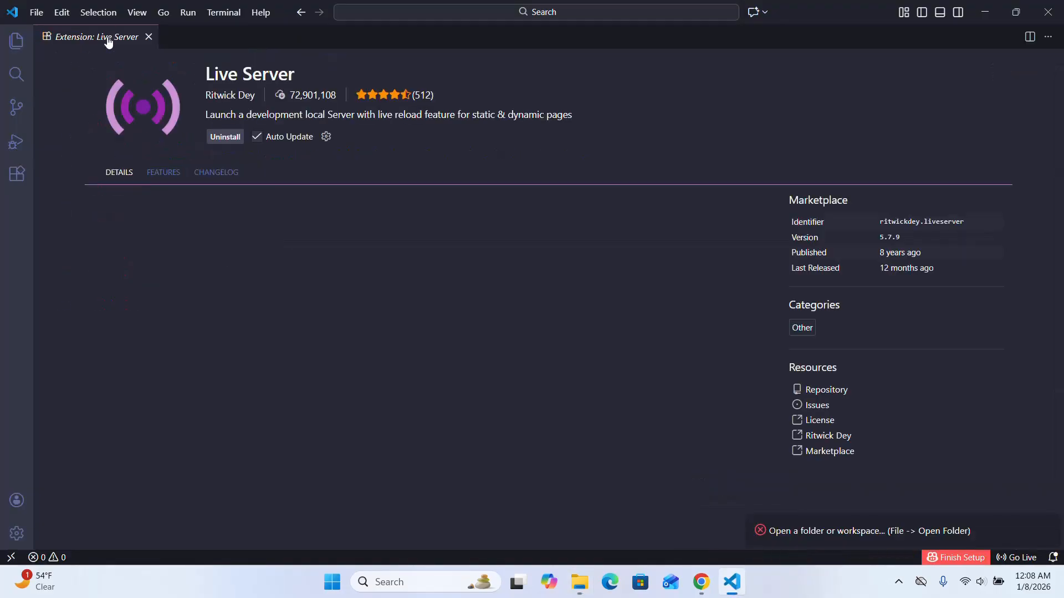
left_click(148, 37)
Open the mysite folder from the Desktop and trust the authors of its files
left_click(37, 13)
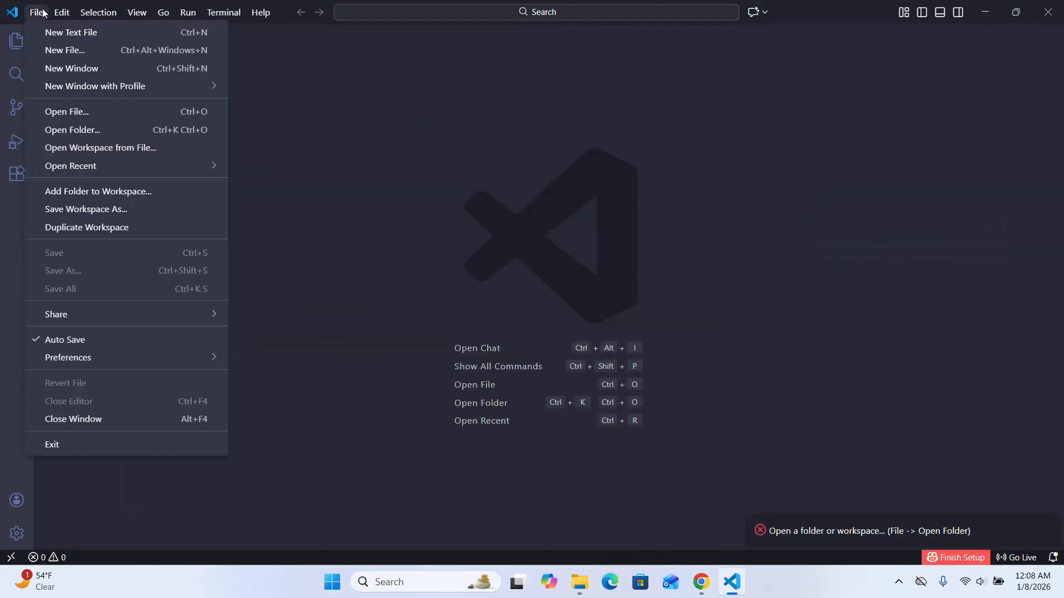
left_click(61, 130)
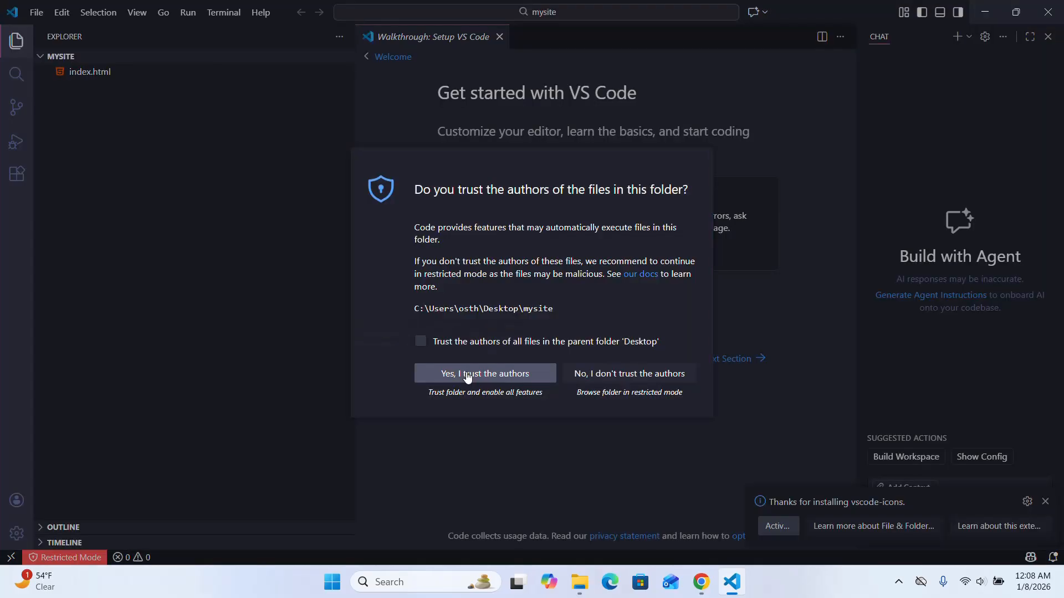
left_click(467, 374)
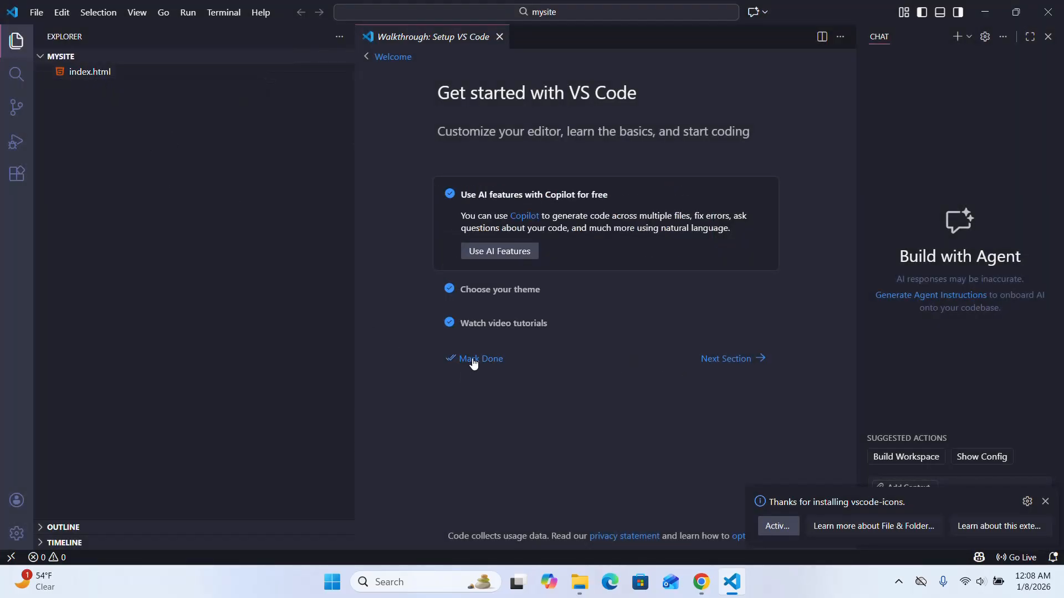
left_click(473, 364)
Open index.html from the mysite folder and widen its editor by narrowing the Explorer sidebar and closing the chat
left_click(82, 75)
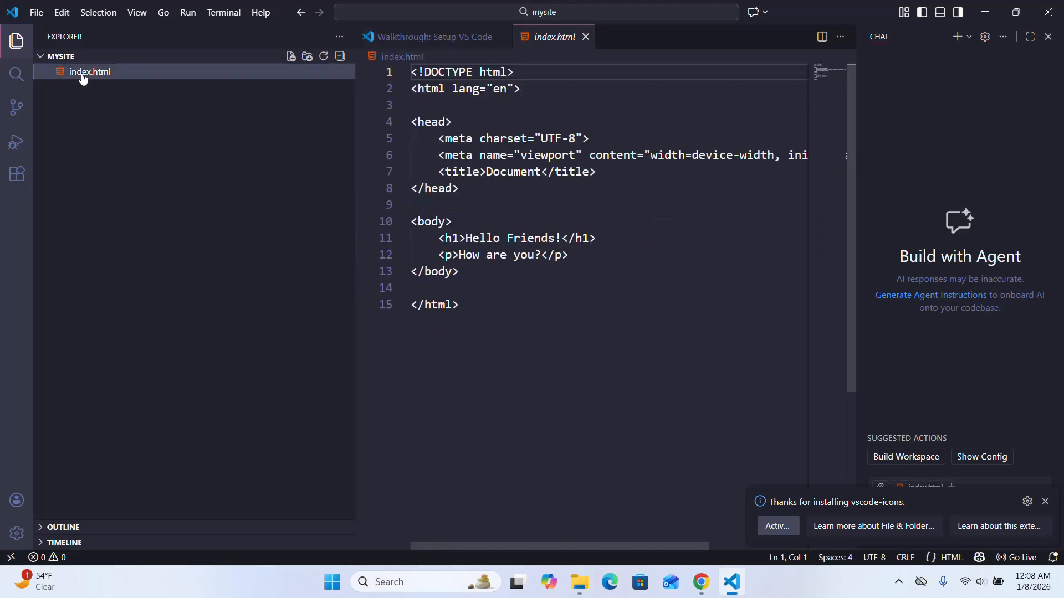
left_click(83, 75)
left_click_drag(354, 123, 133, 134)
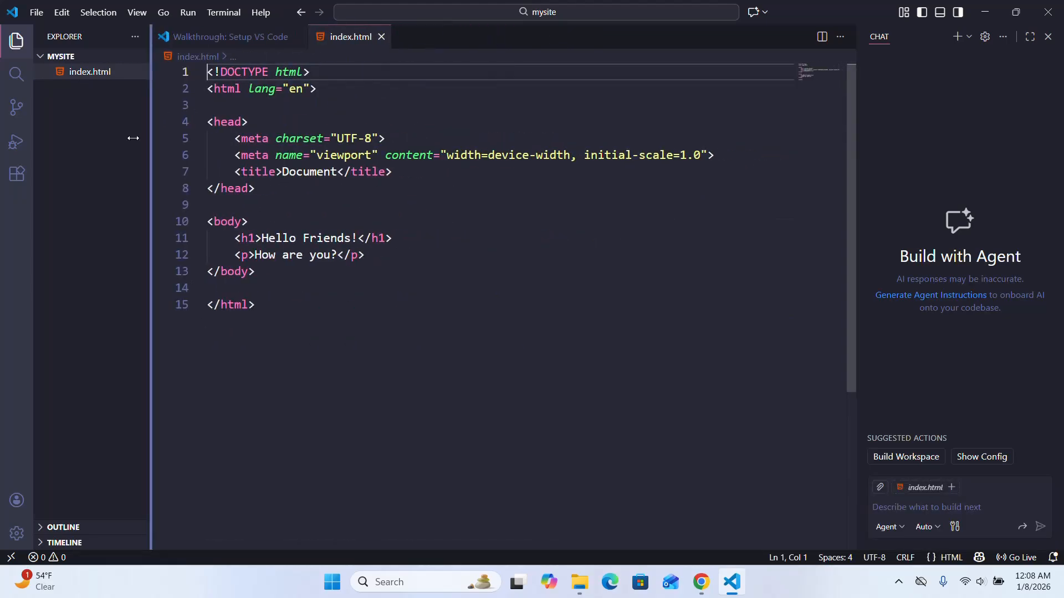
left_click(1048, 37)
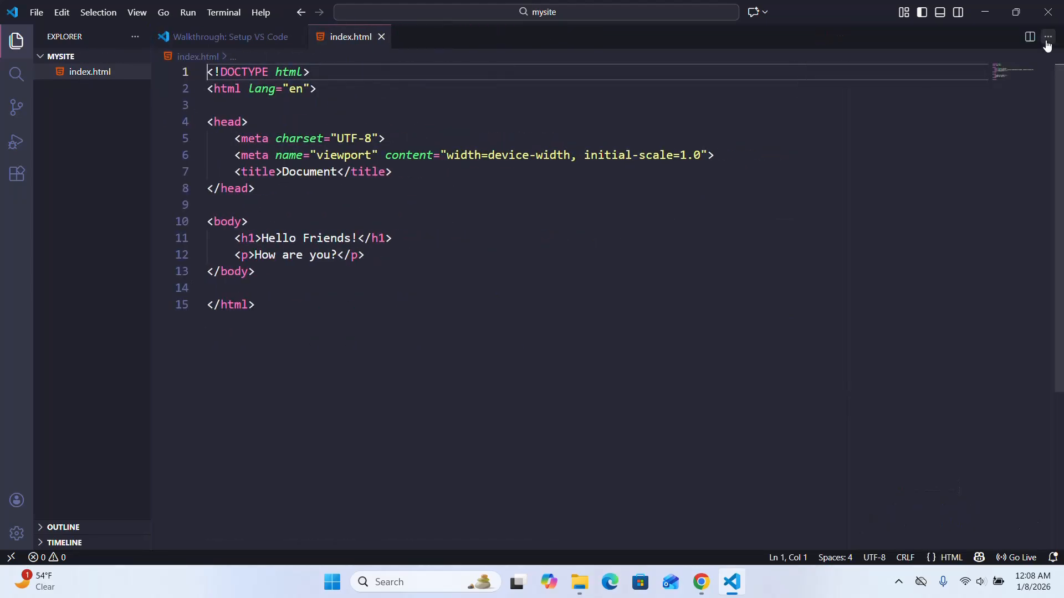
Start Live Server for index.html and check the heading and paragraph of the served page in Chrome
left_click(1016, 558)
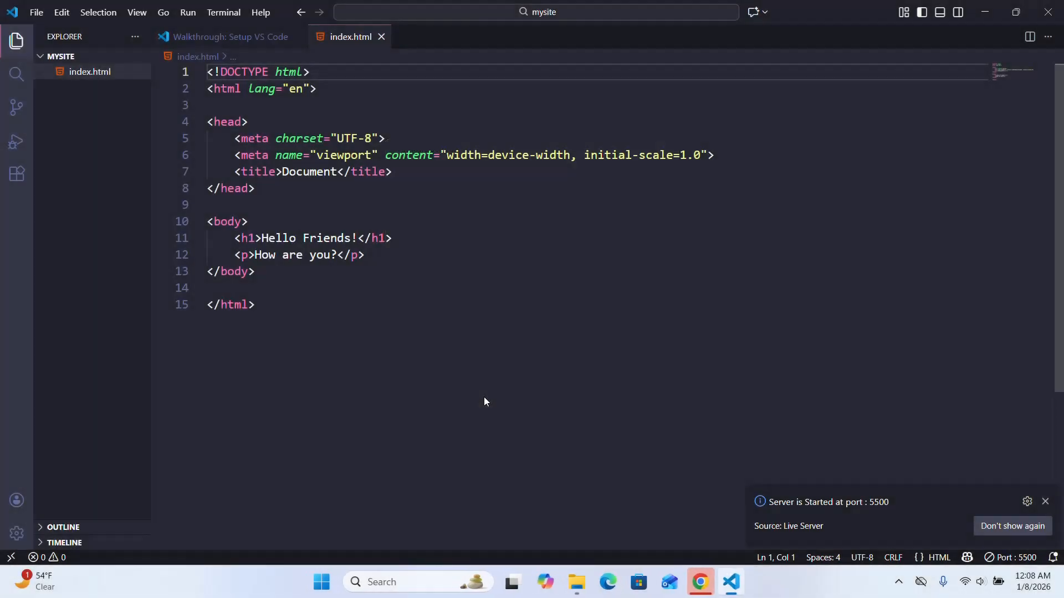
left_click(701, 582)
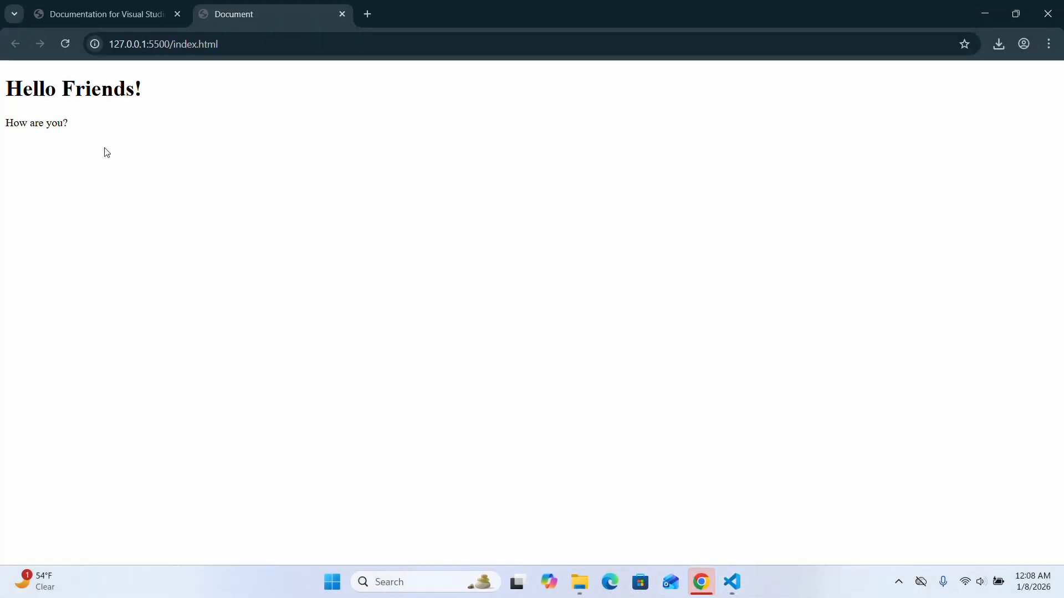
left_click_drag(80, 128, 3, 78)
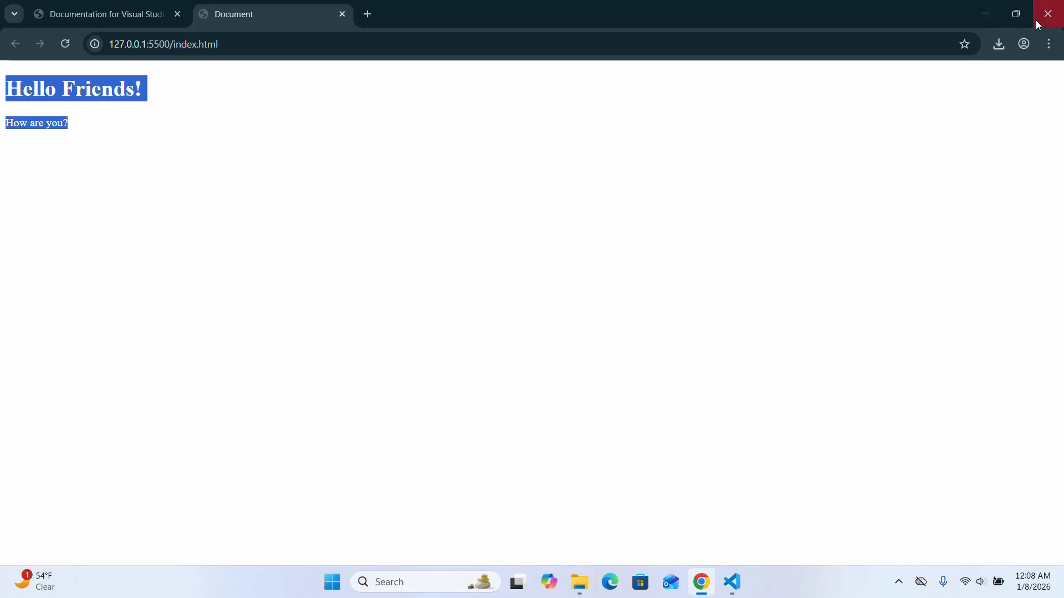
Restore the Chrome window to a smaller size and place it beside the index.html code
left_click(1015, 14)
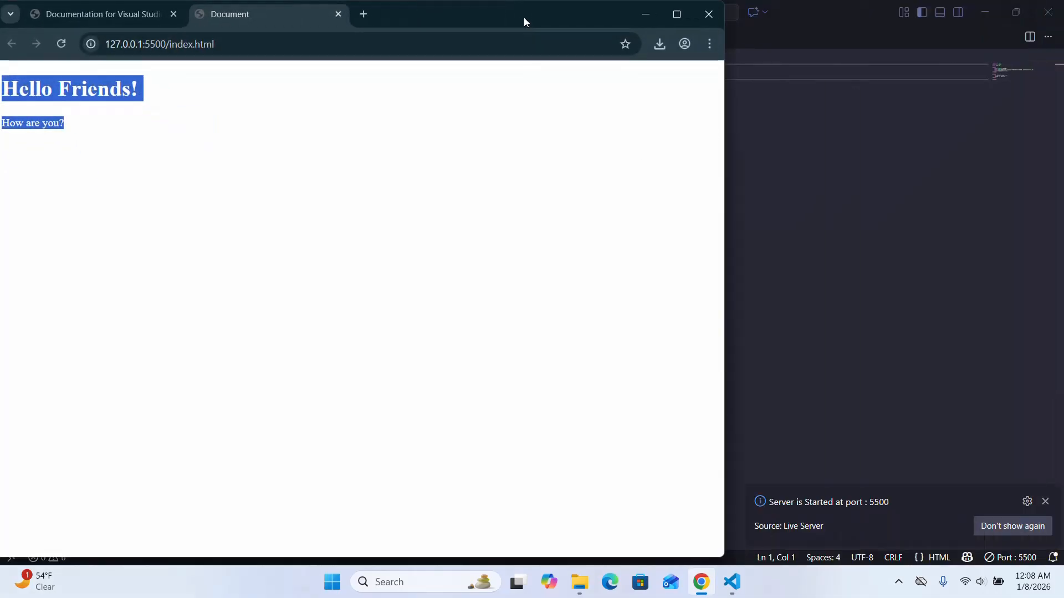
left_click_drag(524, 21, 977, 99)
left_click(677, 225)
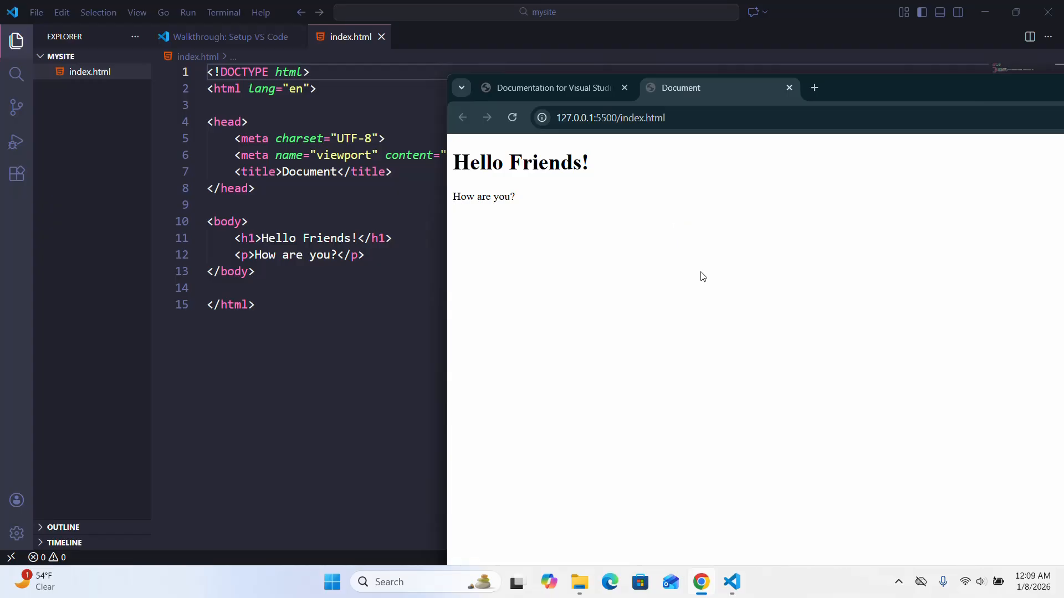
left_click(899, 584)
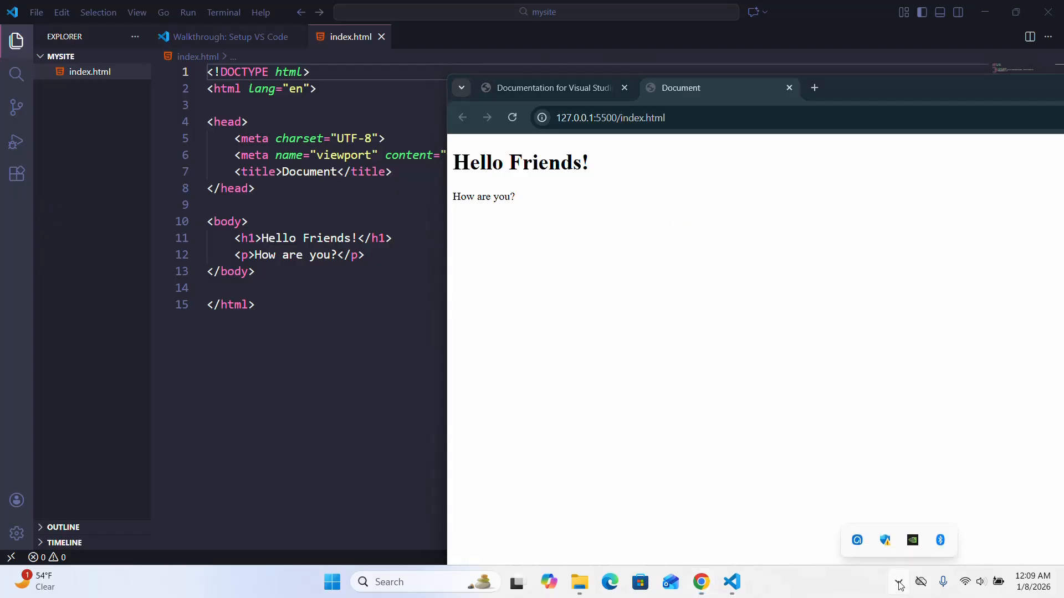
left_click(860, 539)
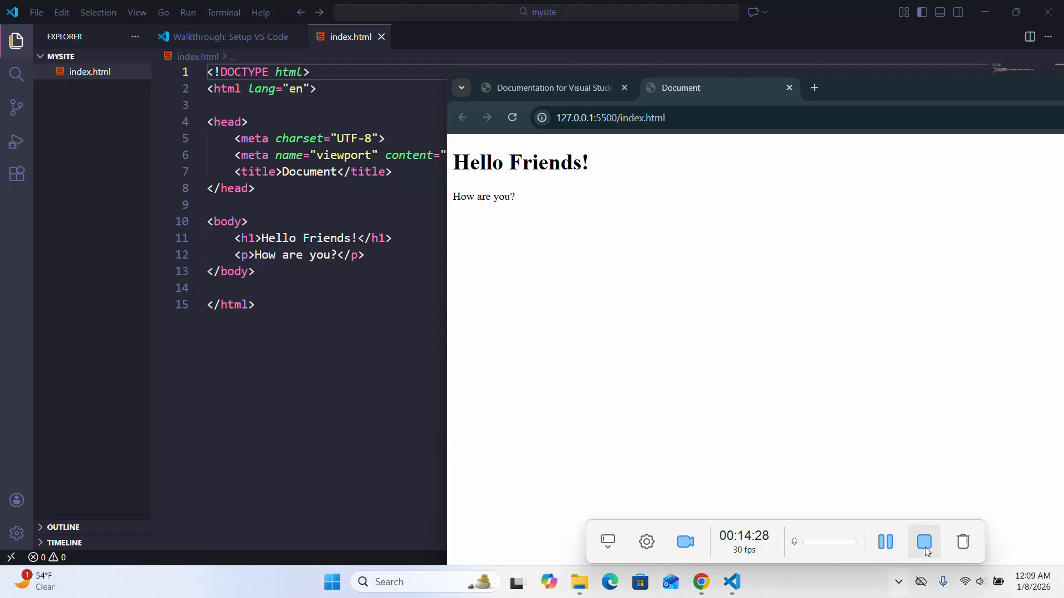